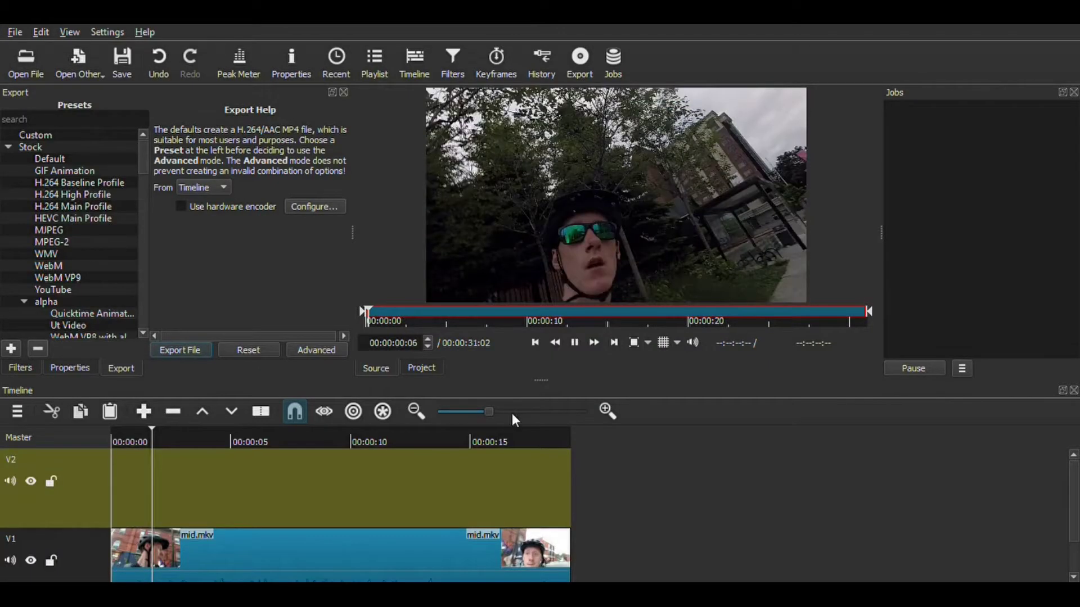
- Add GOPR0618.MP4 to V1 and cut away its opening before about 1:07
drag(512, 412, 151, 471)
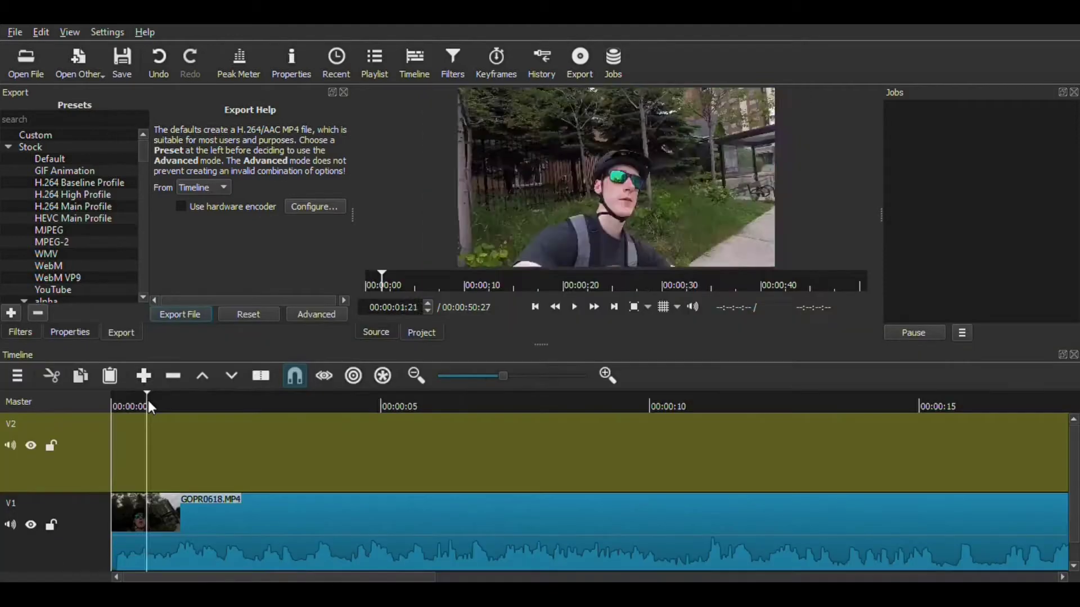
key(space)
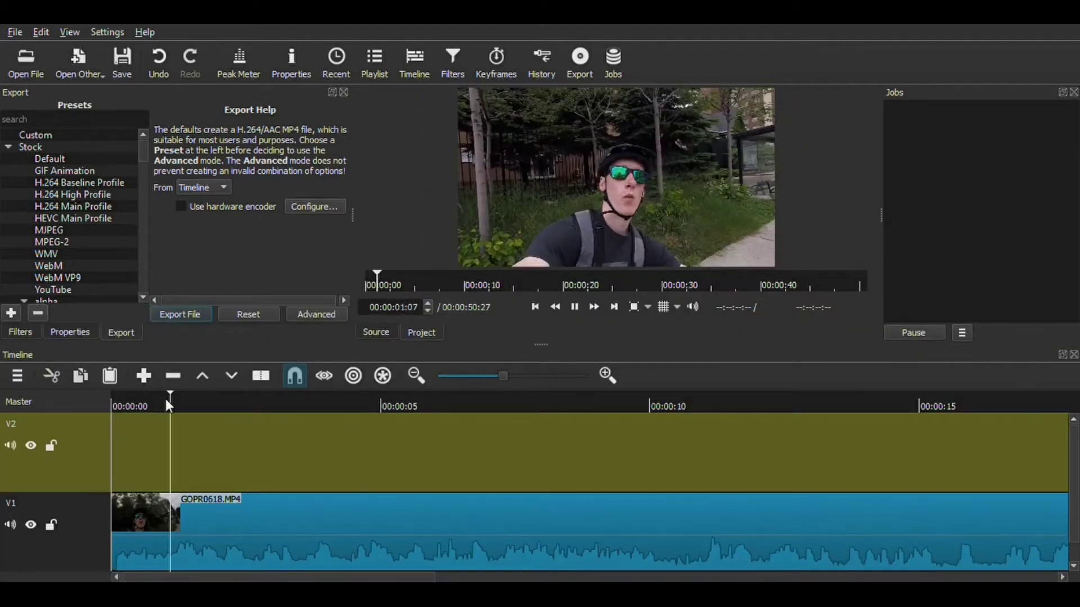
click(177, 403)
click(172, 404)
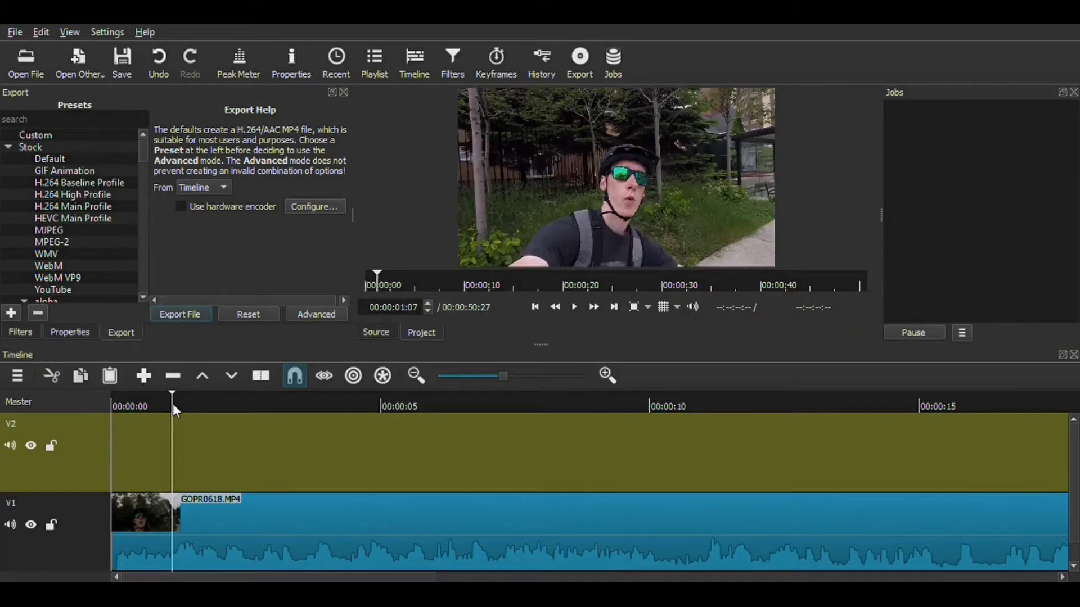
click(260, 376)
click(150, 547)
key(Delete)
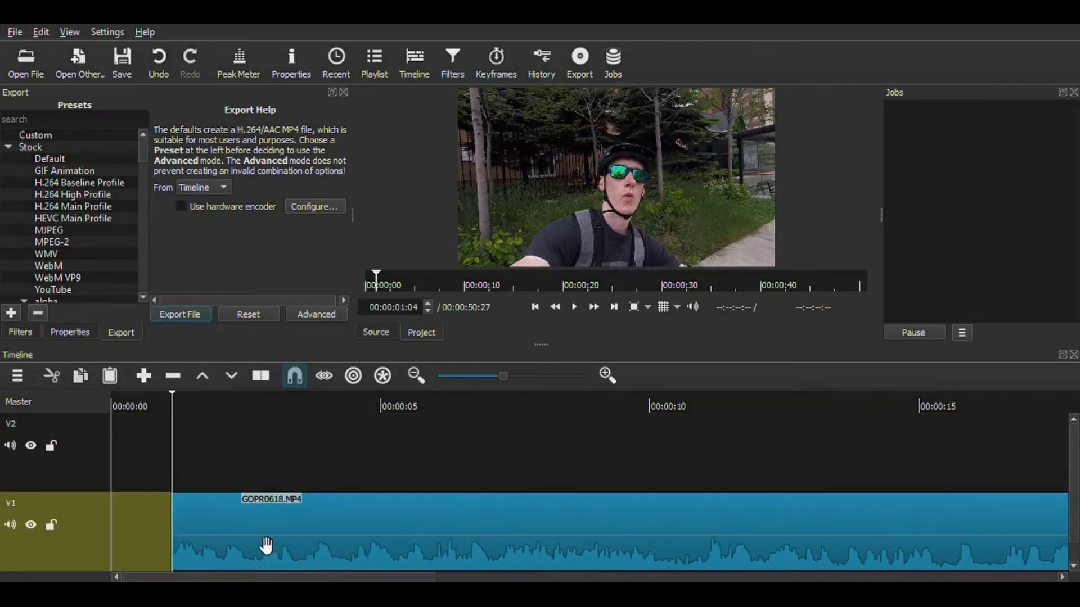
- Slide the trimmed clip to start at zero, cut its tail near 20 seconds, then preview GOPR0619.MP4
drag(260, 546, 175, 536)
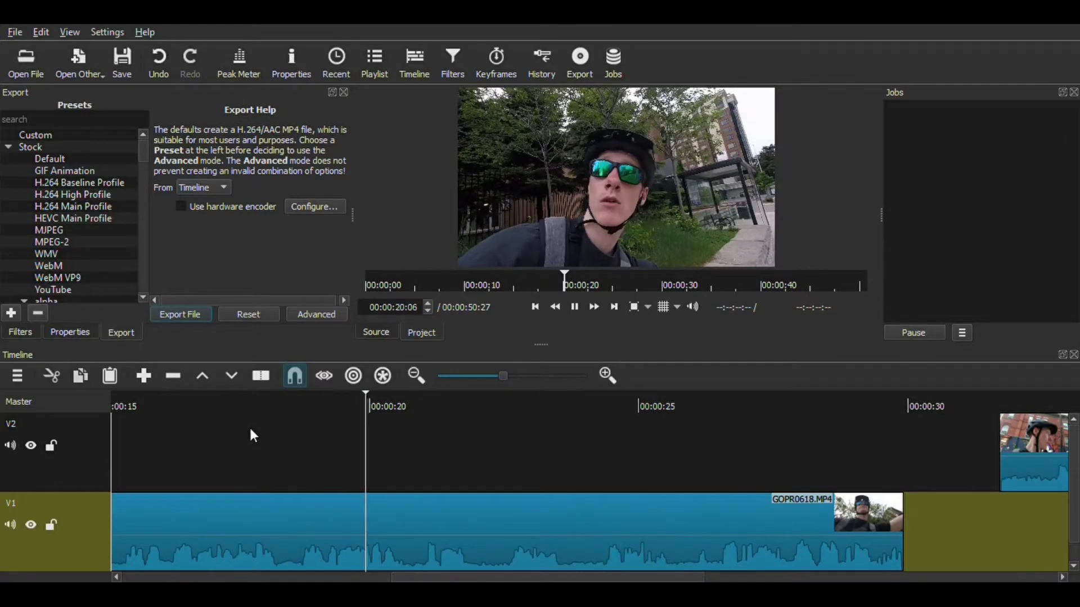
key(space)
click(259, 377)
click(618, 543)
key(Delete)
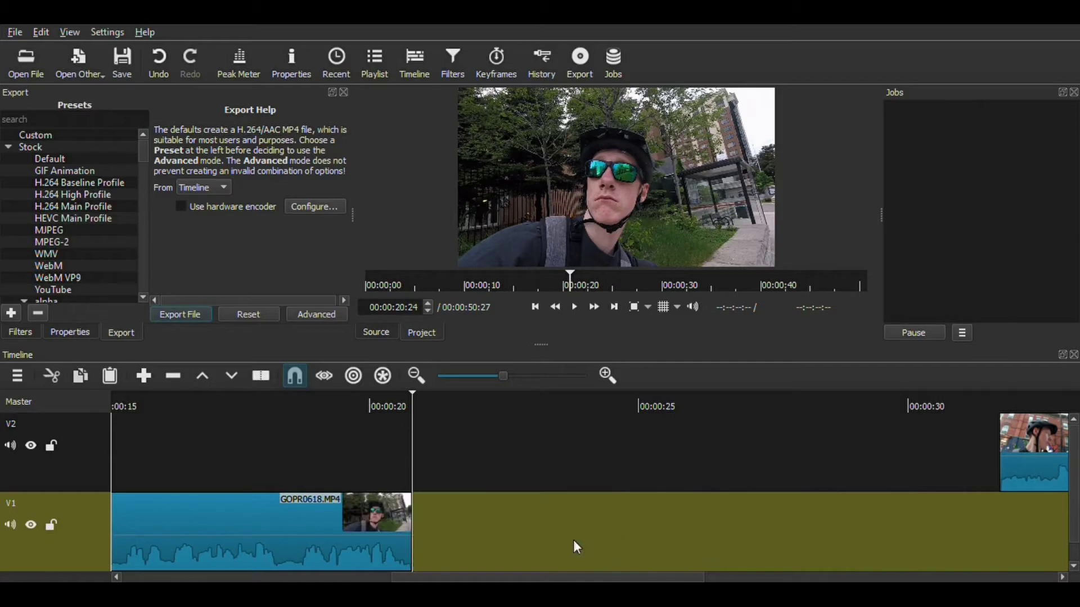
key(space)
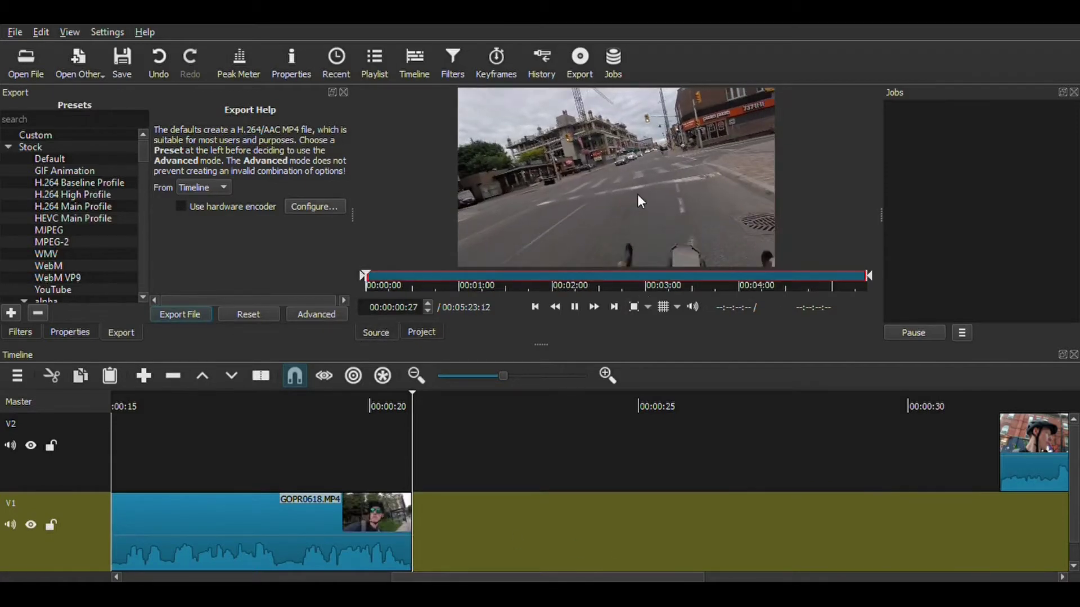
- Drop GOPR0619.MP4 on V1 right after GOPR0618.MP4 and play it from about 22 seconds
drag(626, 183, 495, 444)
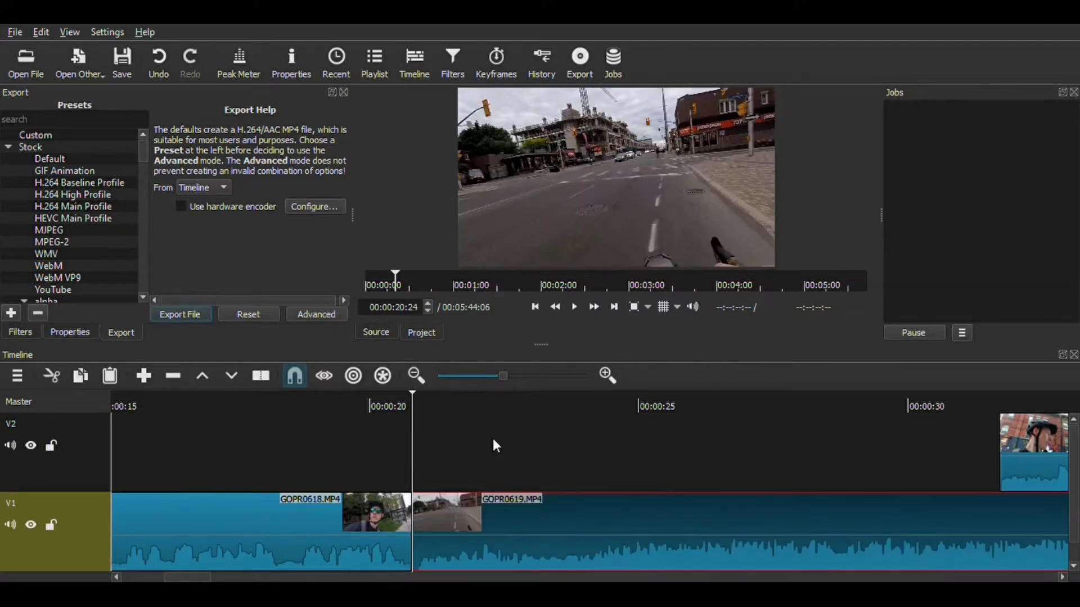
click(486, 417)
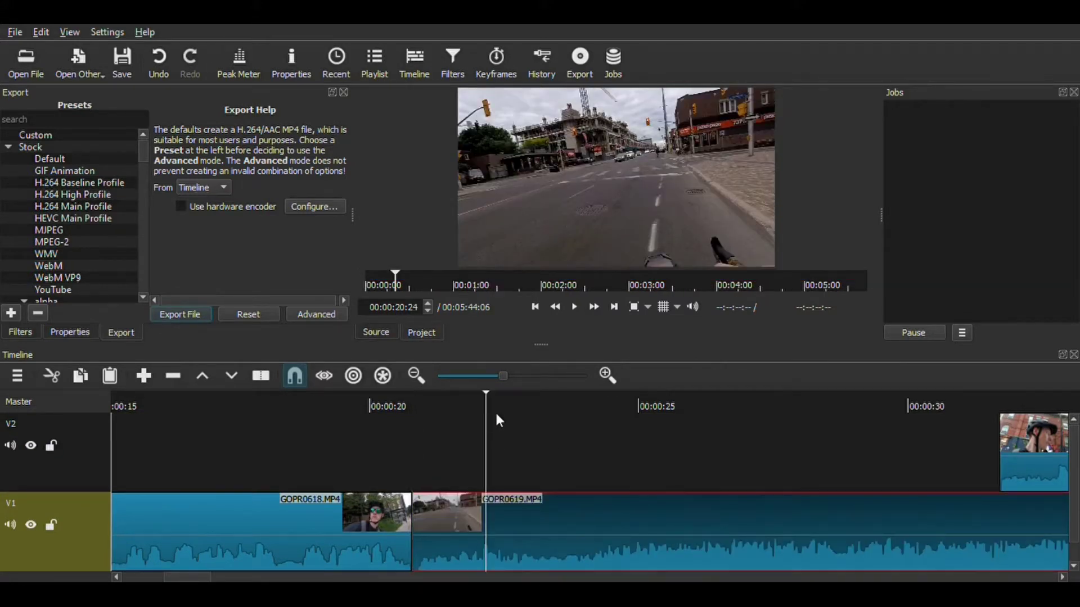
click(587, 415)
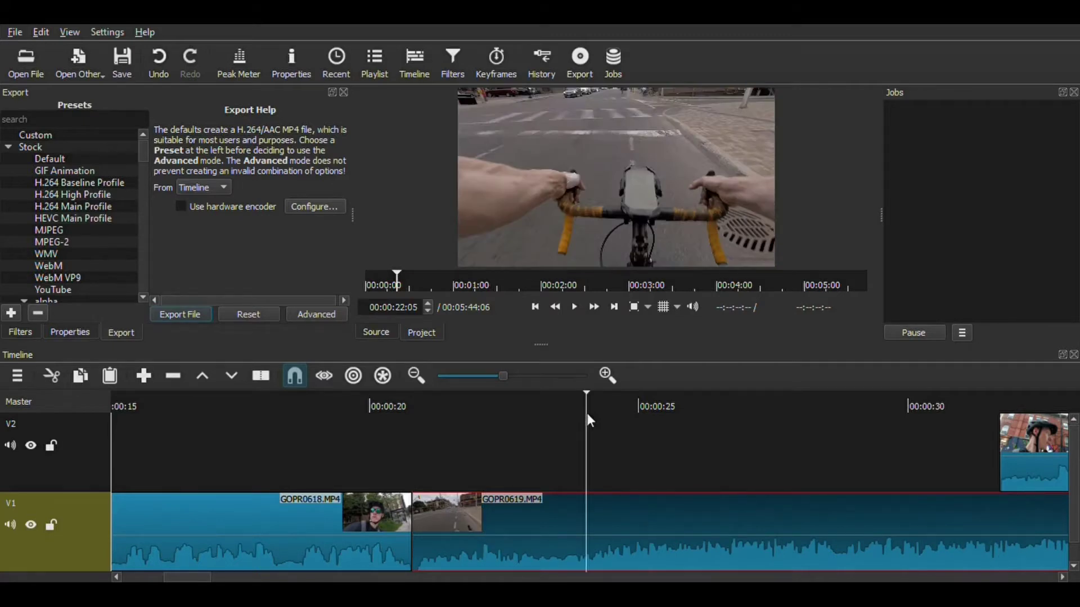
click(561, 416)
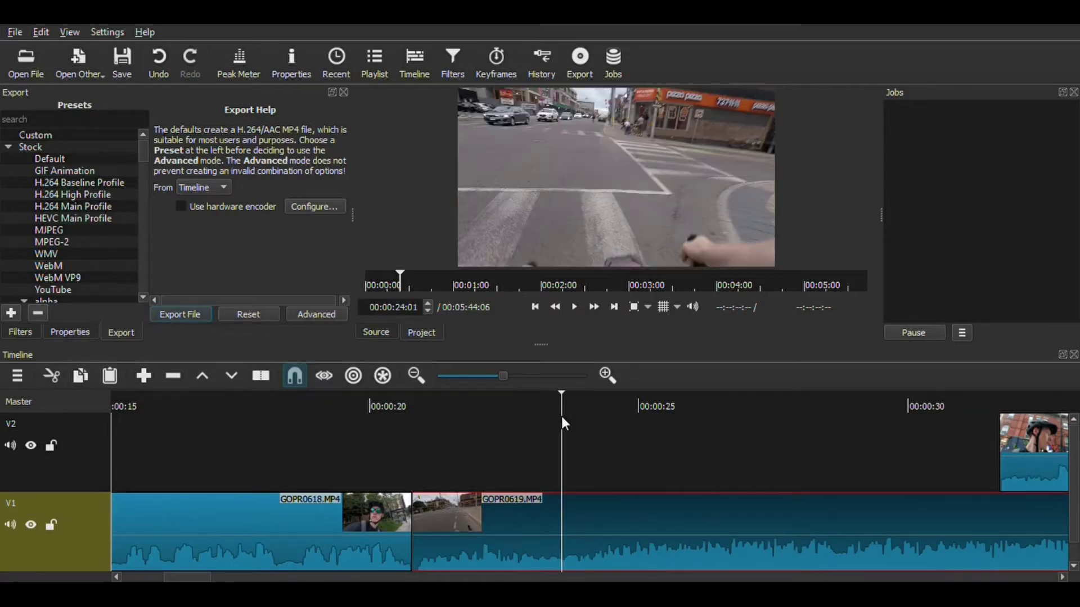
click(528, 414)
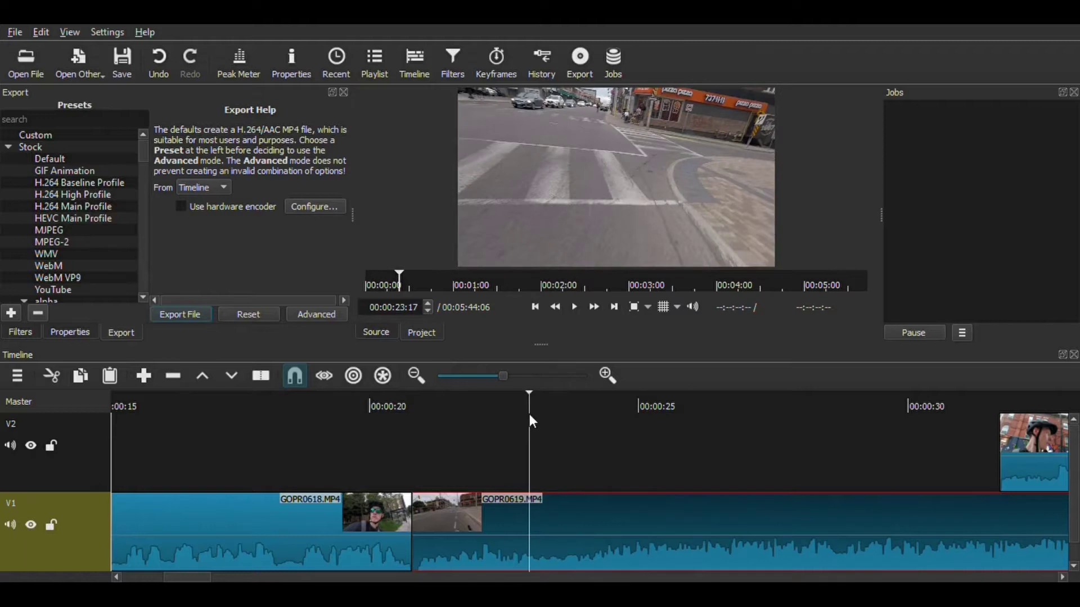
click(499, 411)
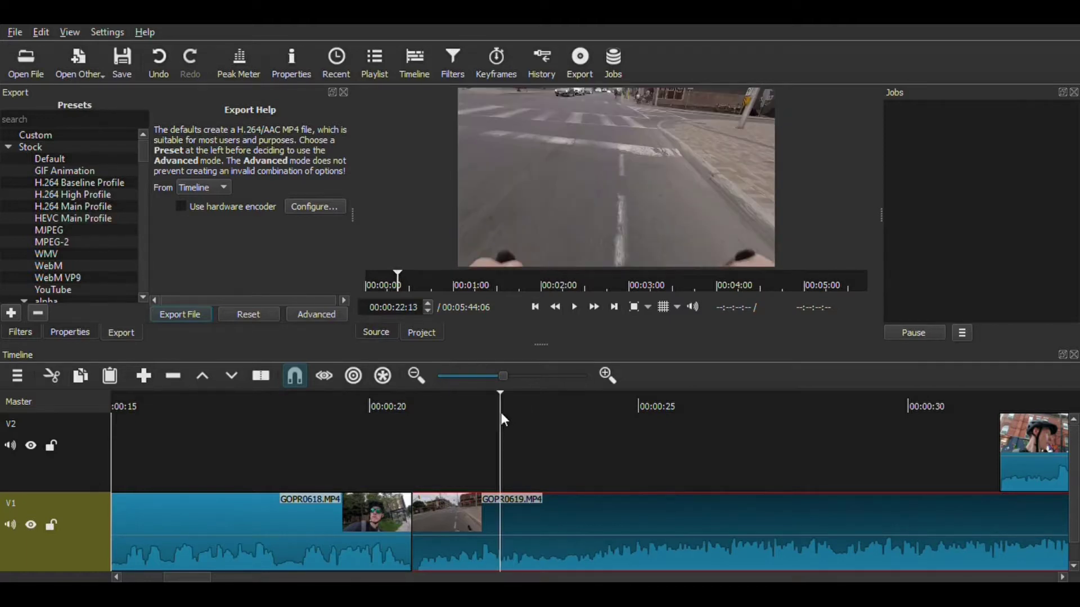
key(space)
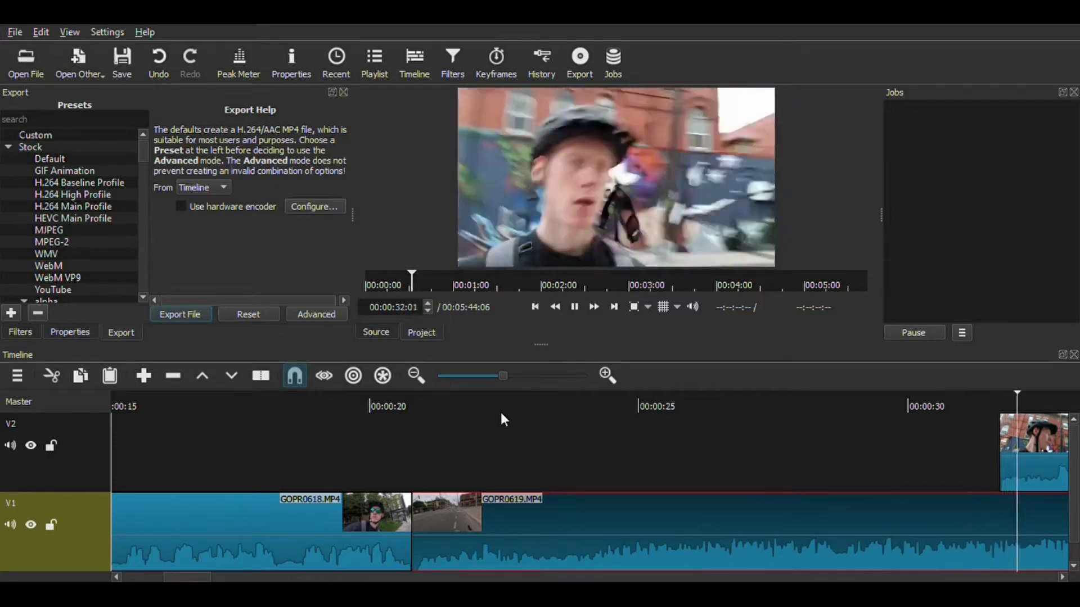
- Push the extra V2 clip further along the timeline
key(space)
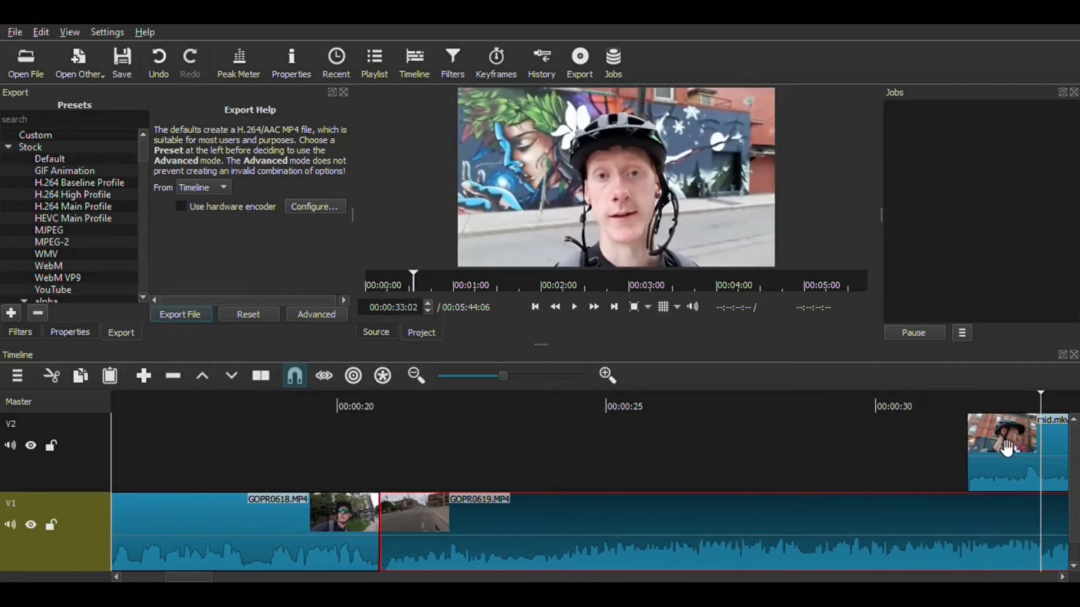
drag(1012, 447, 1069, 443)
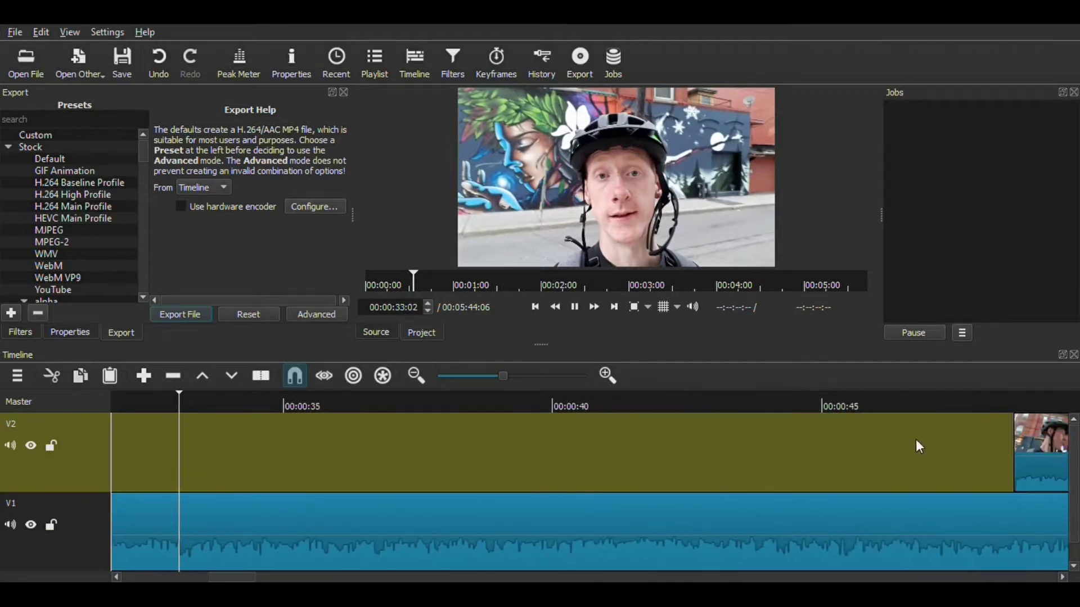
key(space)
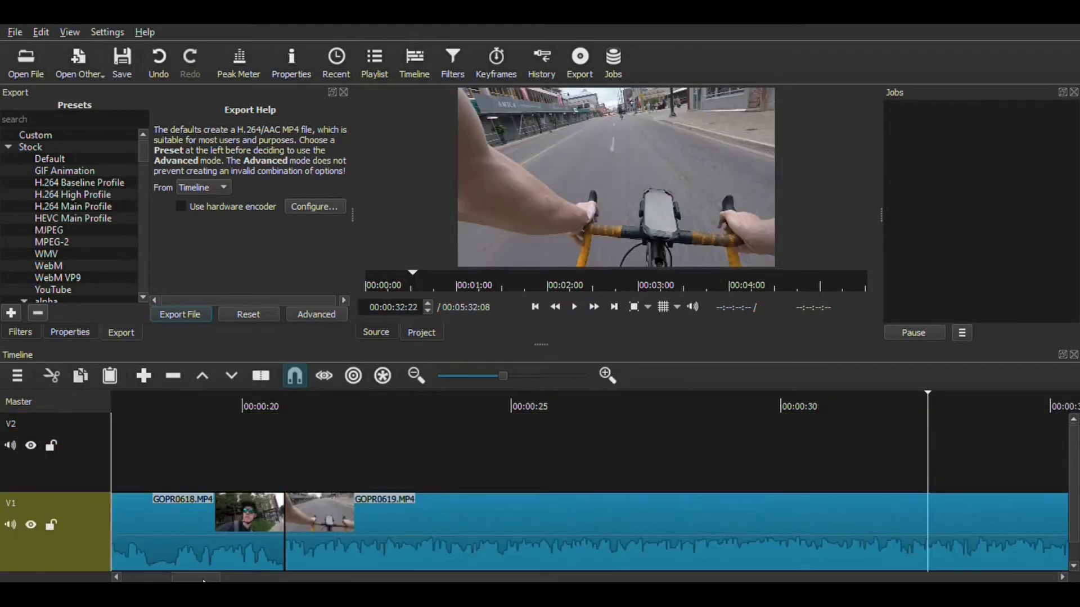
- Review the ending of the GOPR0619.MP4 clip on V1
click(444, 578)
drag(444, 579, 1051, 579)
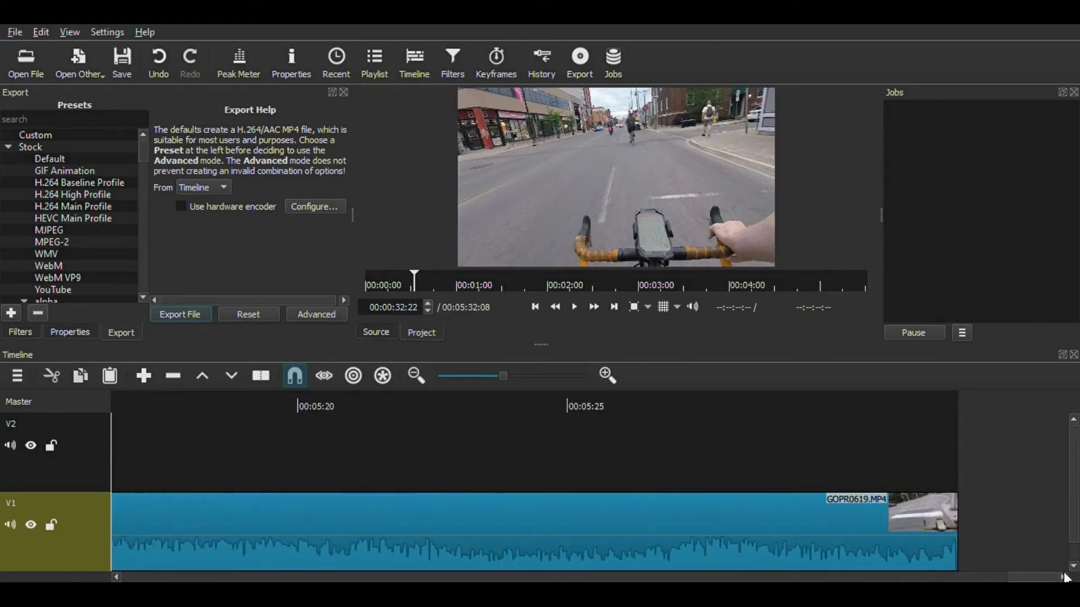
click(809, 396)
key(space)
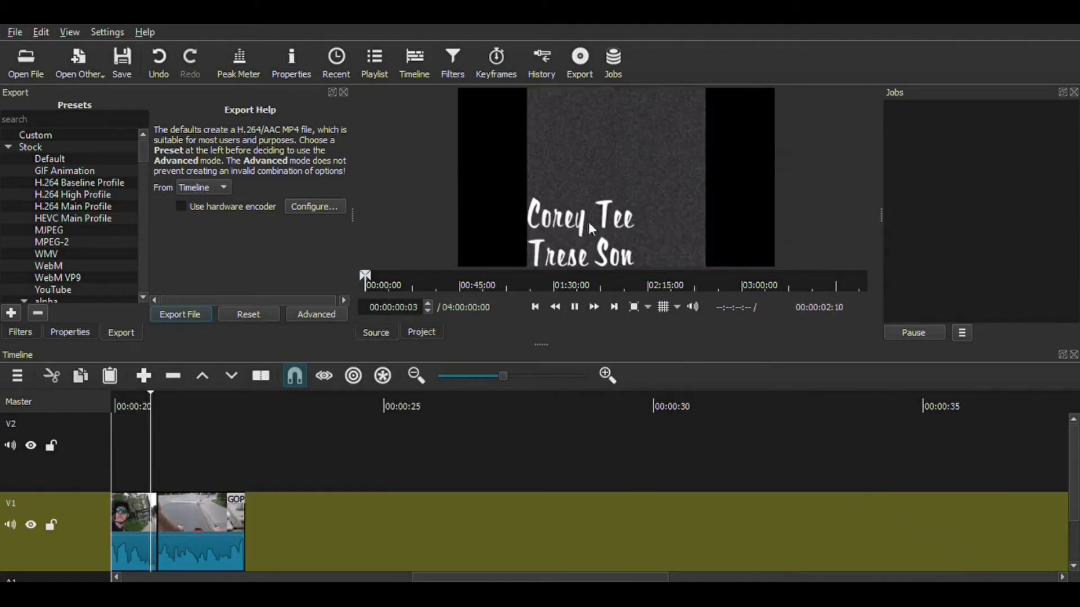
- Place the title image on V2 just after 20 seconds and show its filters
drag(621, 196, 160, 450)
click(186, 416)
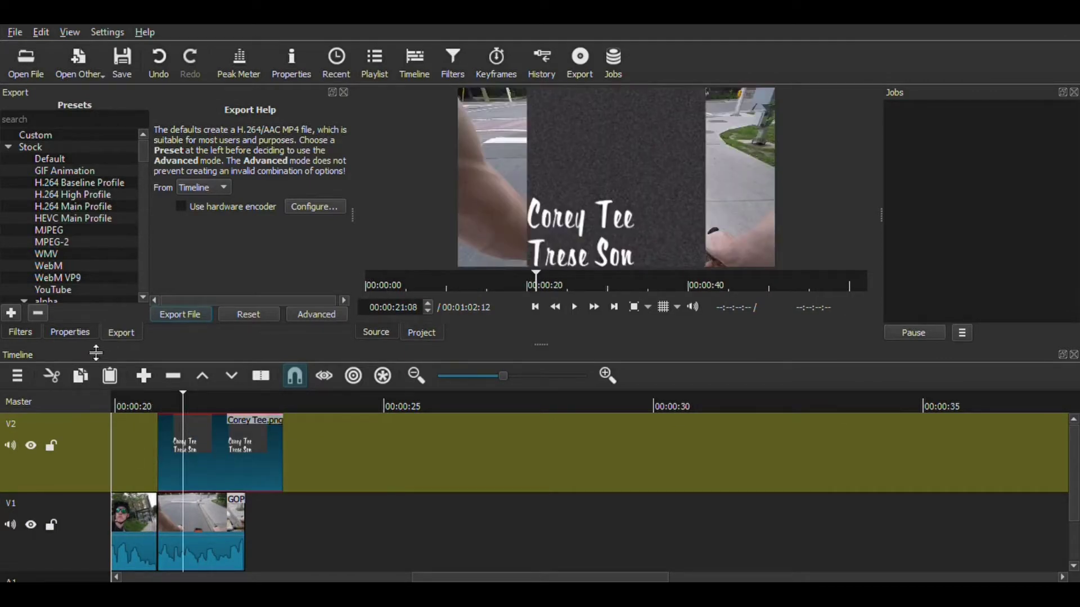
click(21, 332)
- Add Size and Position and Rotate and Scale filters to the title image
click(20, 244)
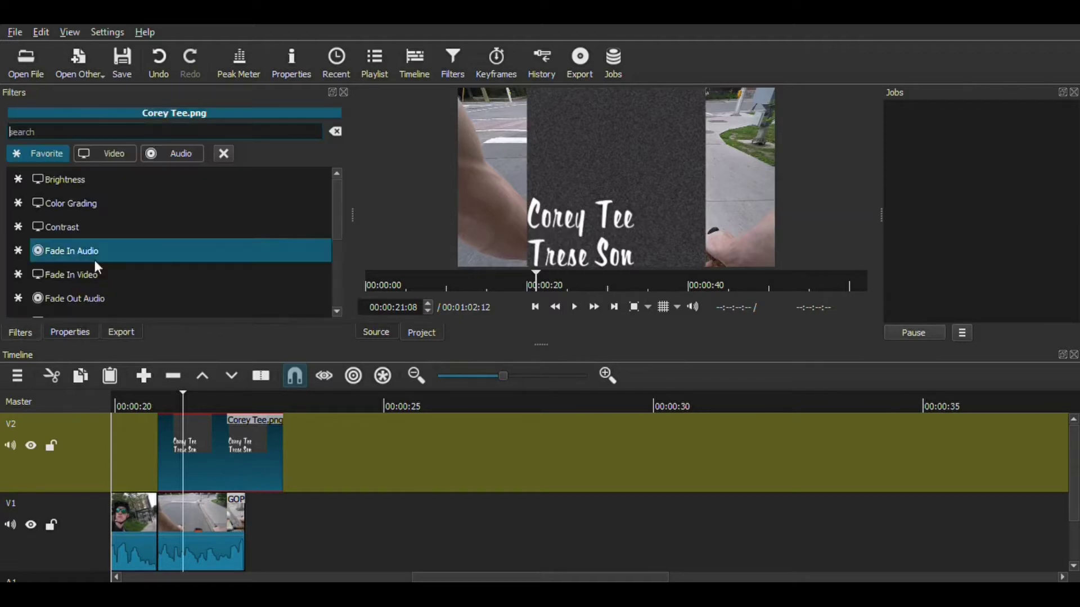
scroll(95, 260, down, 3)
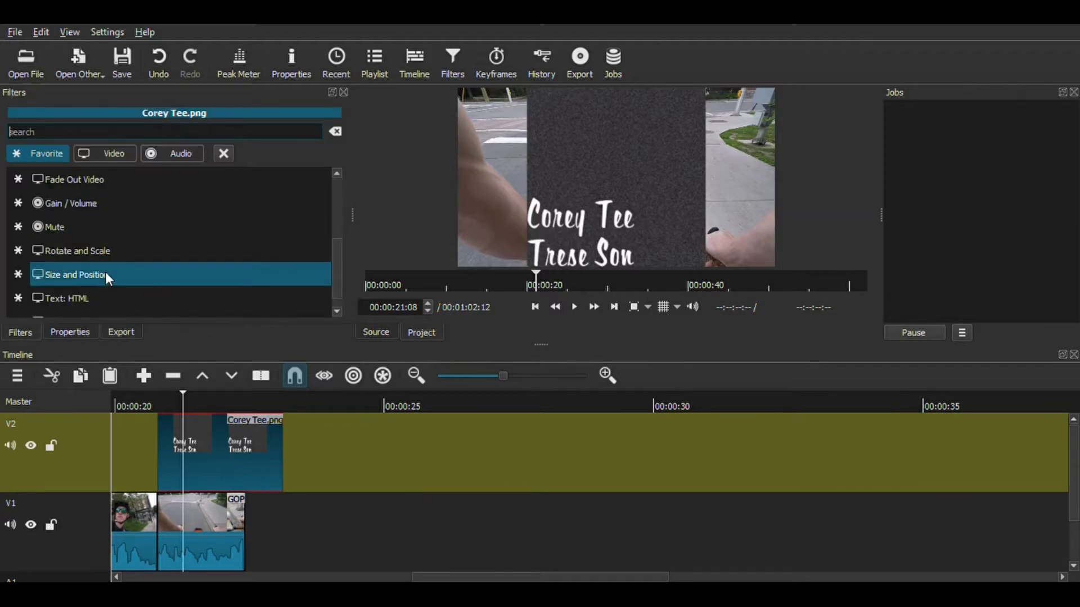
click(110, 275)
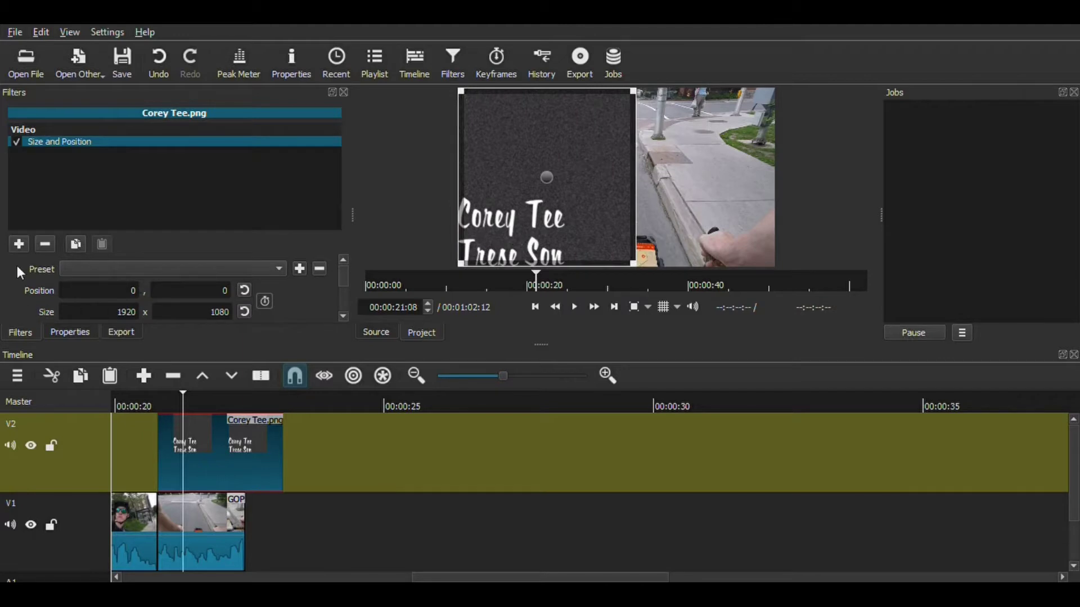
click(22, 245)
scroll(100, 292, down, 1)
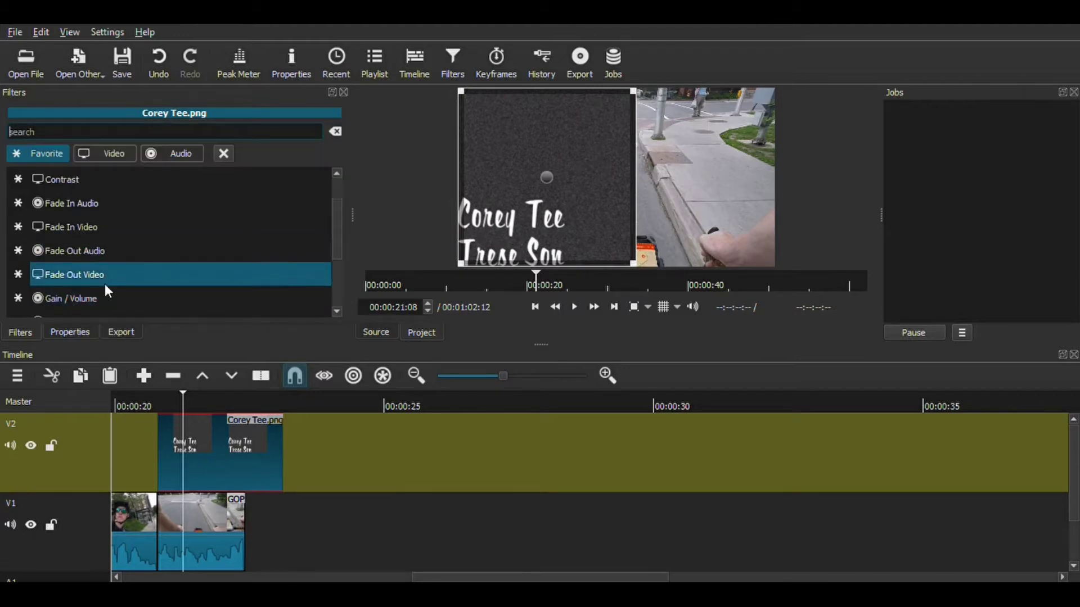
scroll(104, 292, down, 1)
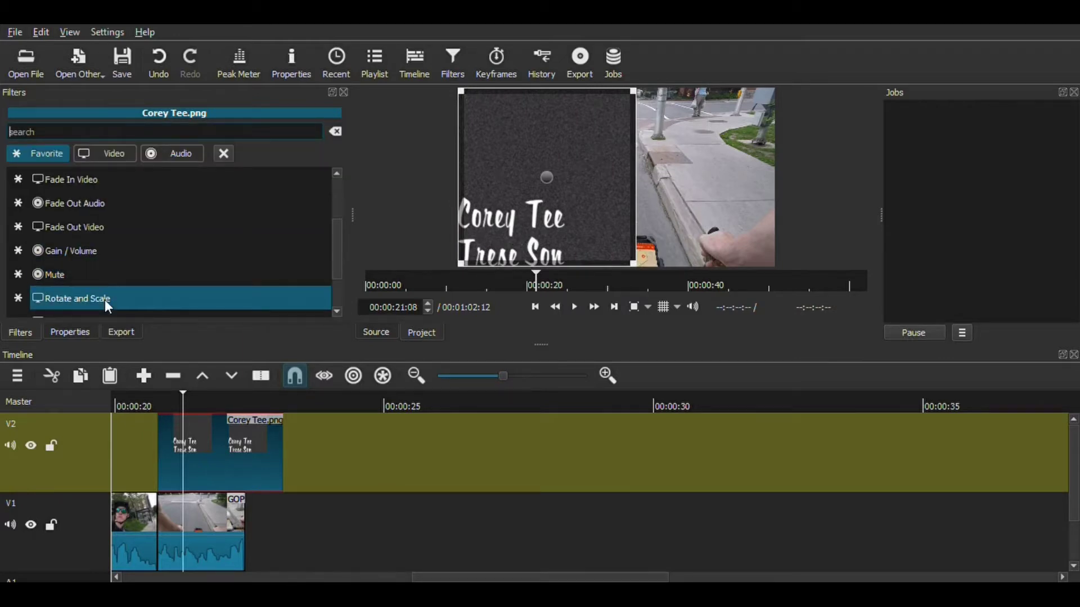
click(106, 304)
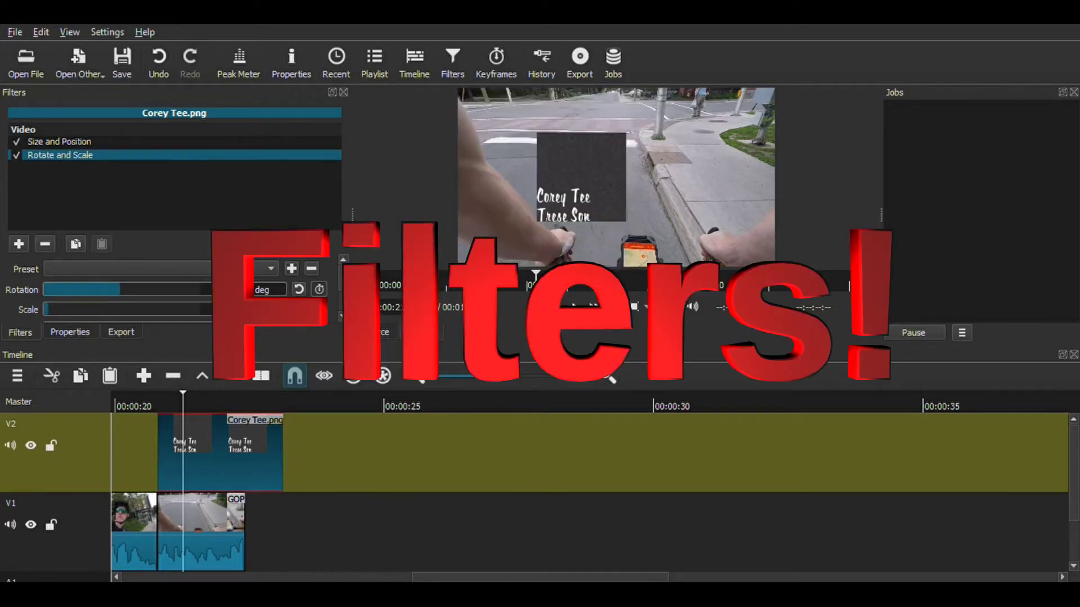
- Scale the title to 50% in Rotate and Scale and try rough X and Y offsets
scroll(257, 285, down, 3)
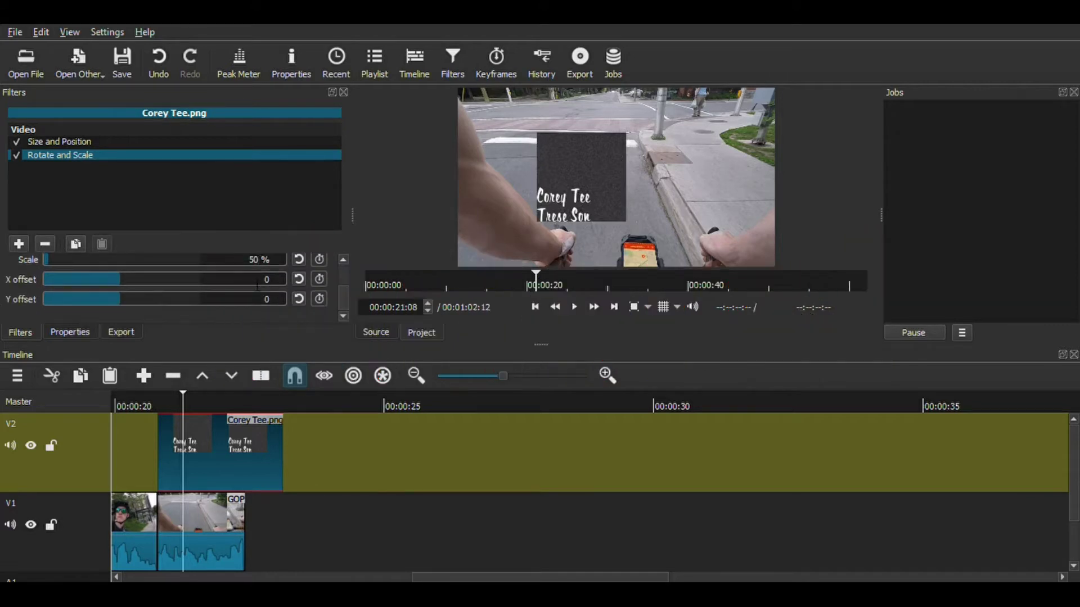
scroll(257, 286, down, 4)
scroll(256, 287, up, 1)
text(200)
key(BackSpace)
key(BackSpace)
key(BackSpace)
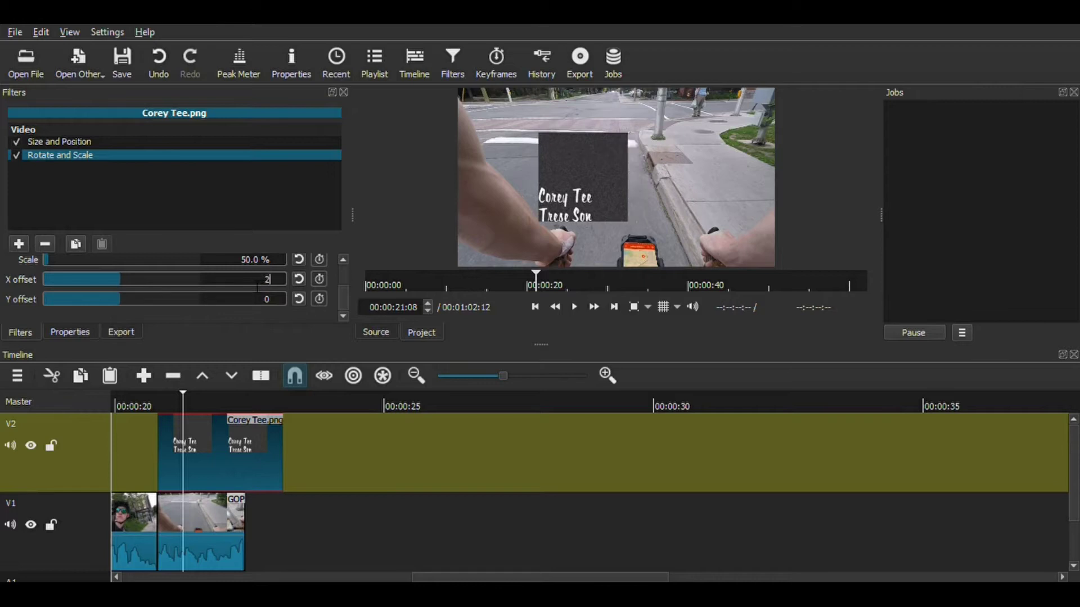
text(600)
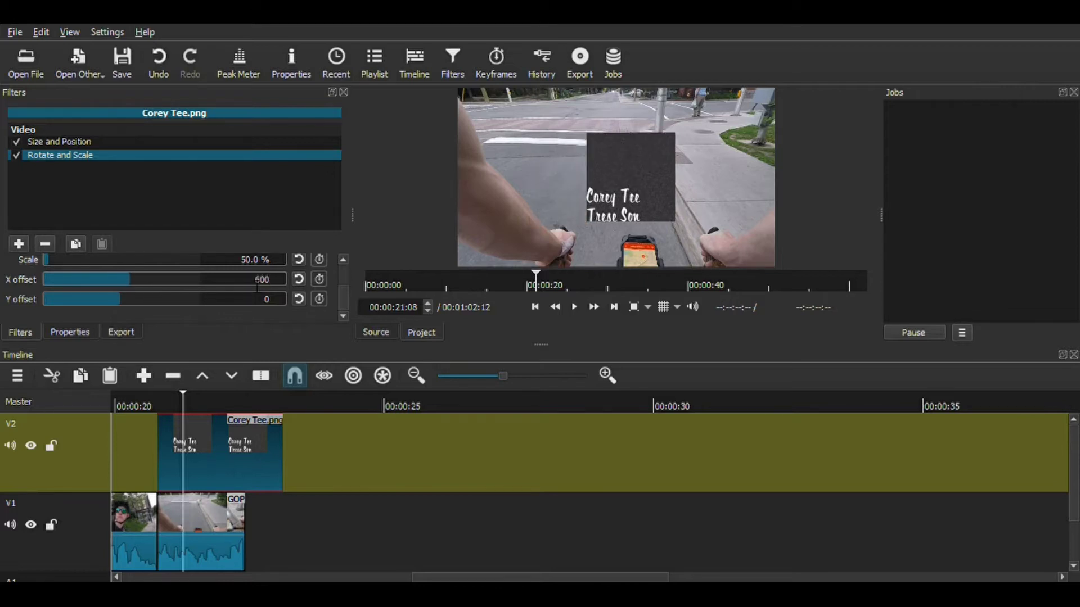
click(262, 302)
text(30)
key(BackSpace)
text(450)
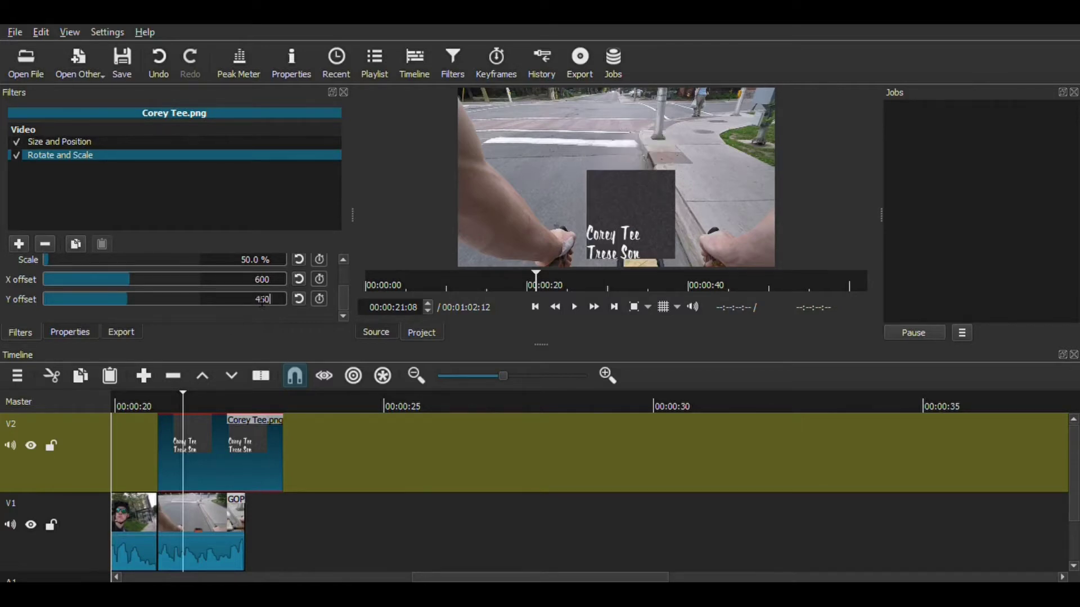
key(BackSpace)
key(BackSpace)
key(BackSpace)
text(900)
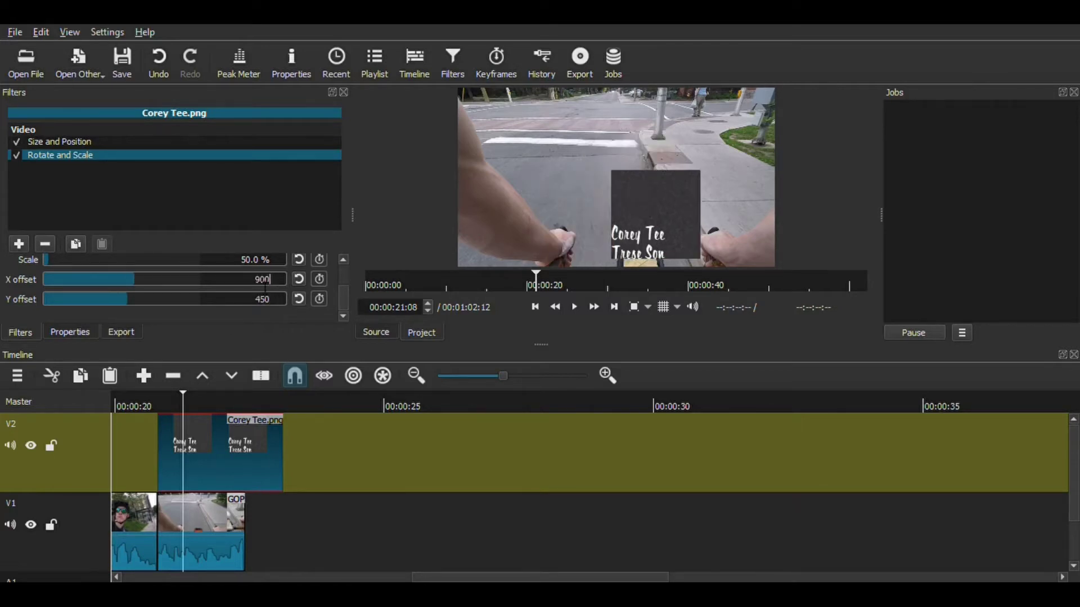
key(BackSpace)
key(BackSpace)
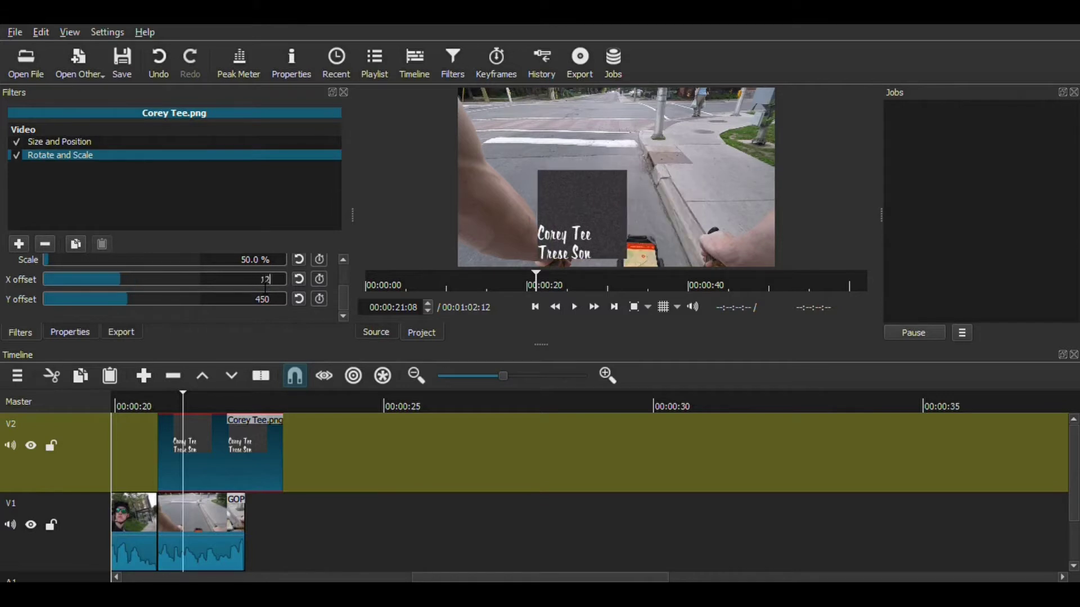
text(00)
- Settle the Rotate and Scale offsets at X 1700 and Y 475
key(BackSpace)
key(BackSpace)
key(BackSpace)
key(BackSpace)
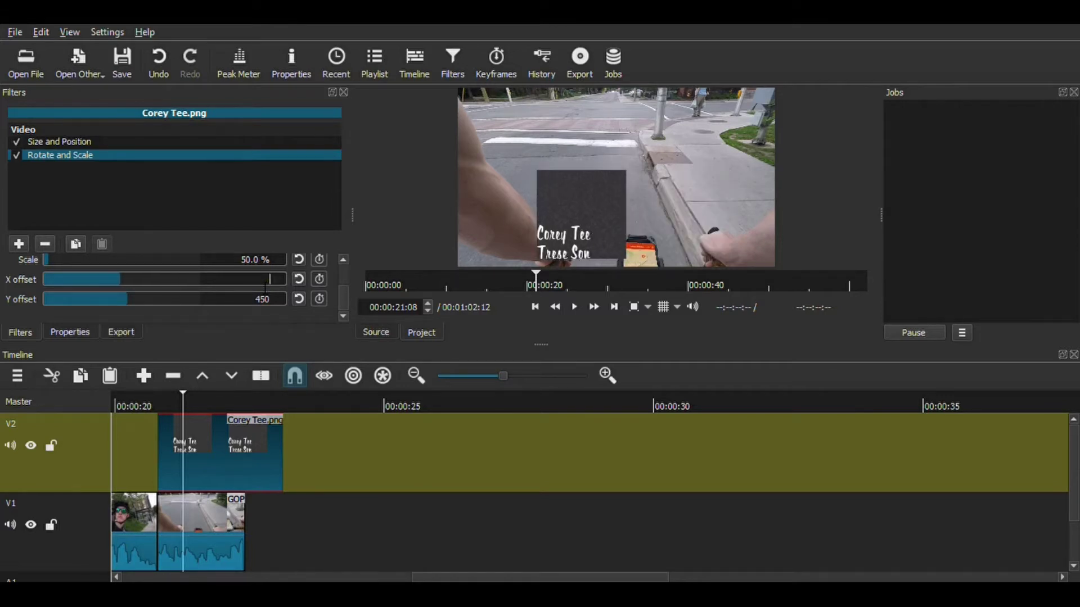
text(1500)
key(BackSpace)
key(BackSpace)
key(BackSpace)
key(BackSpace)
text(1750)
key(BackSpace)
key(BackSpace)
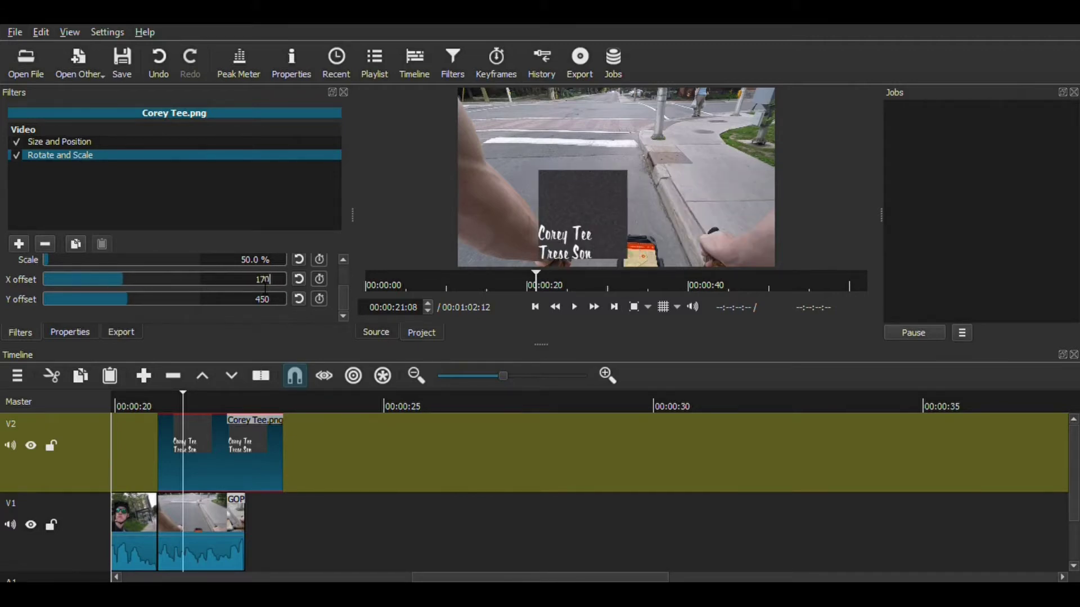
text(00)
key(BackSpace)
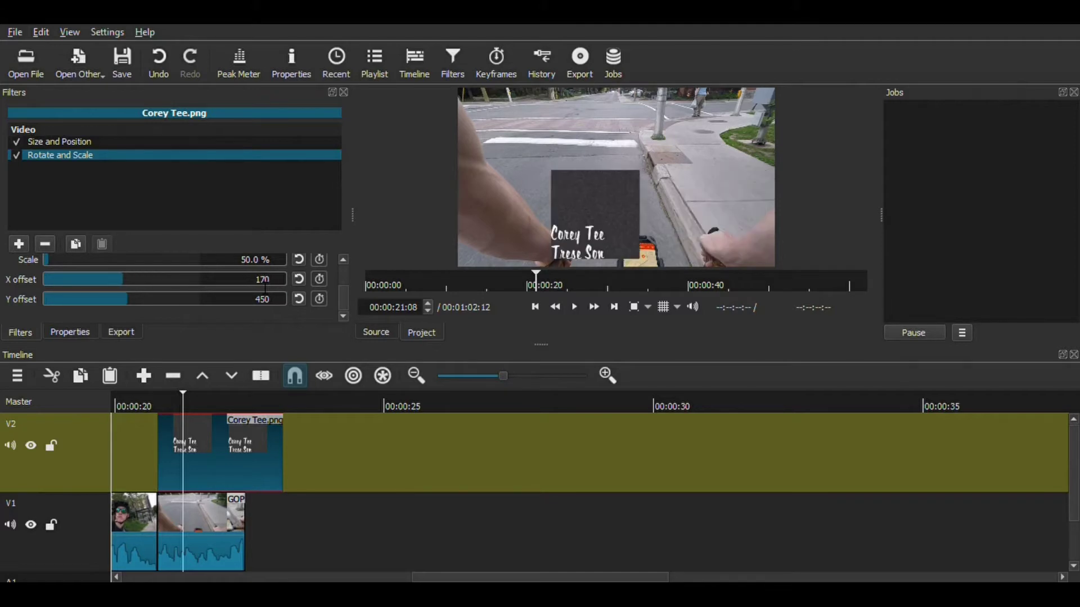
text(0)
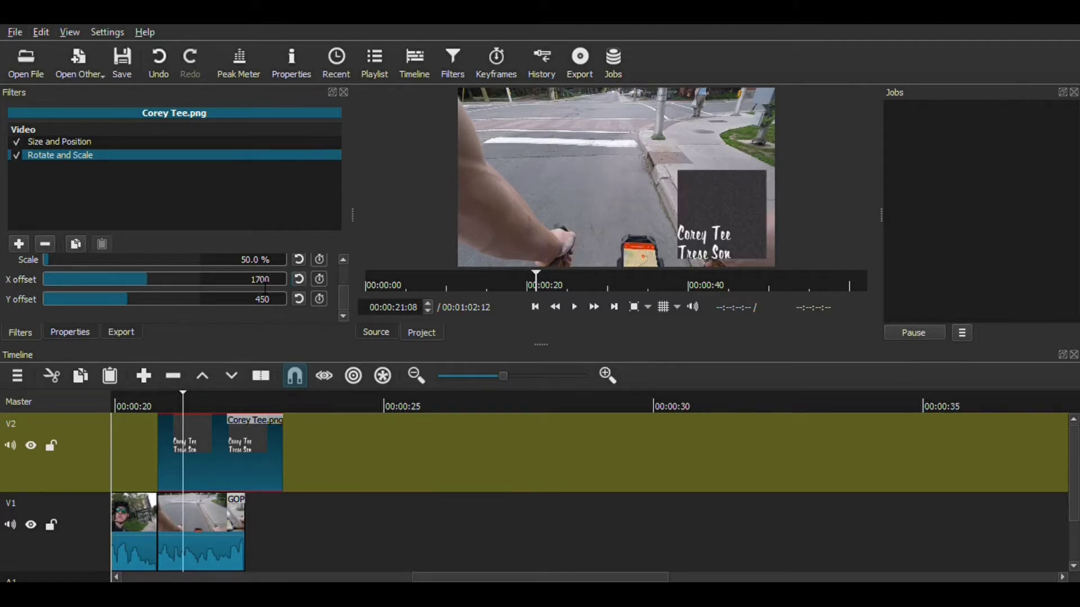
double_click(273, 300)
text(500)
key(BackSpace)
key(BackSpace)
key(BackSpace)
text(475)
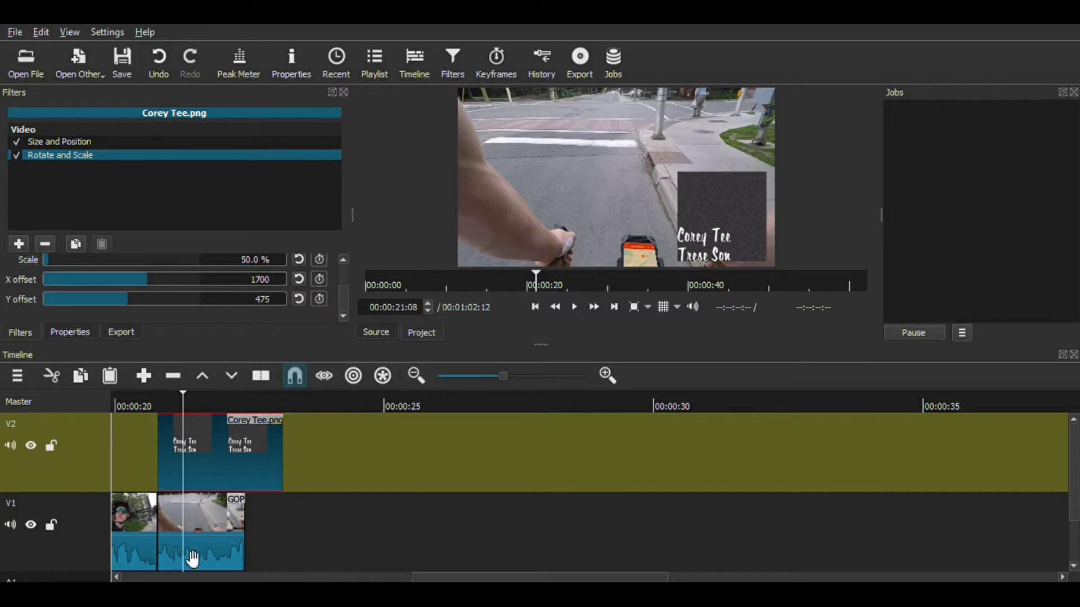
- Drop No Mo Stressing - Corey Tee.mp3 onto A1 under the title and play it back
click(97, 514)
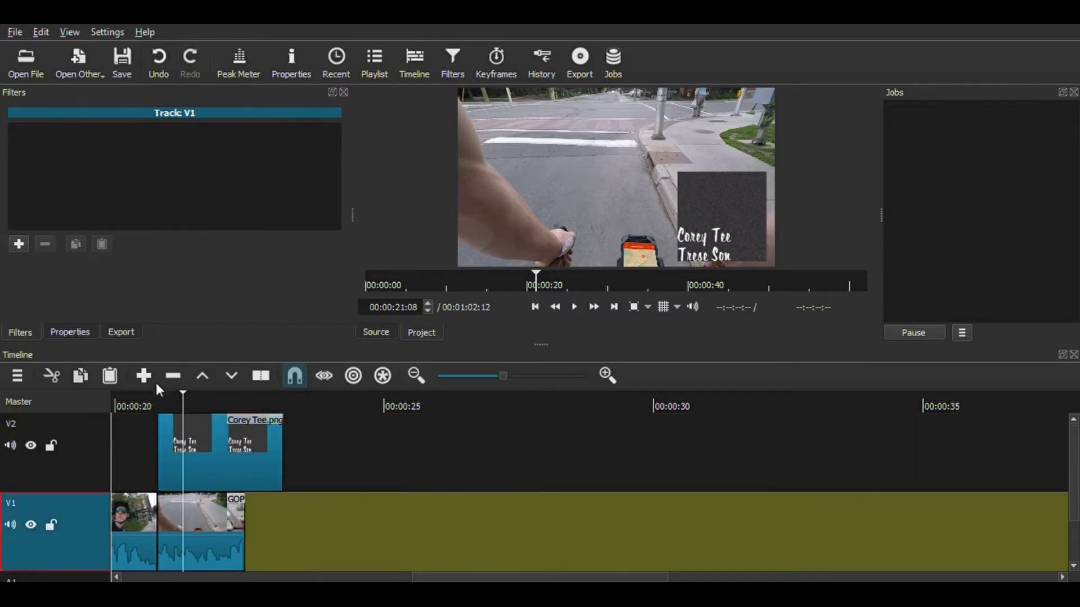
click(174, 375)
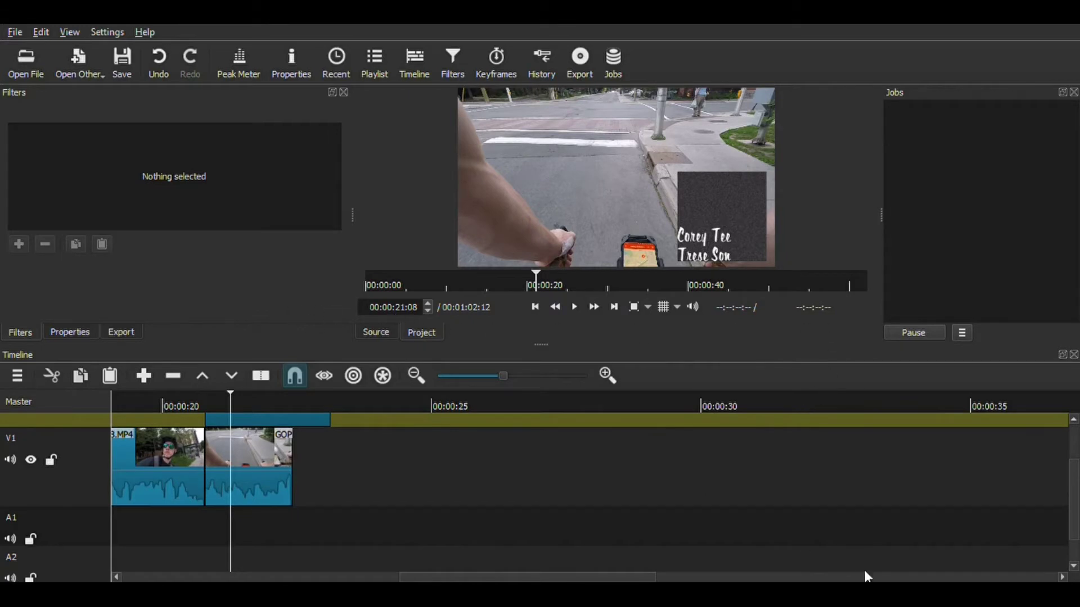
drag(594, 202, 216, 523)
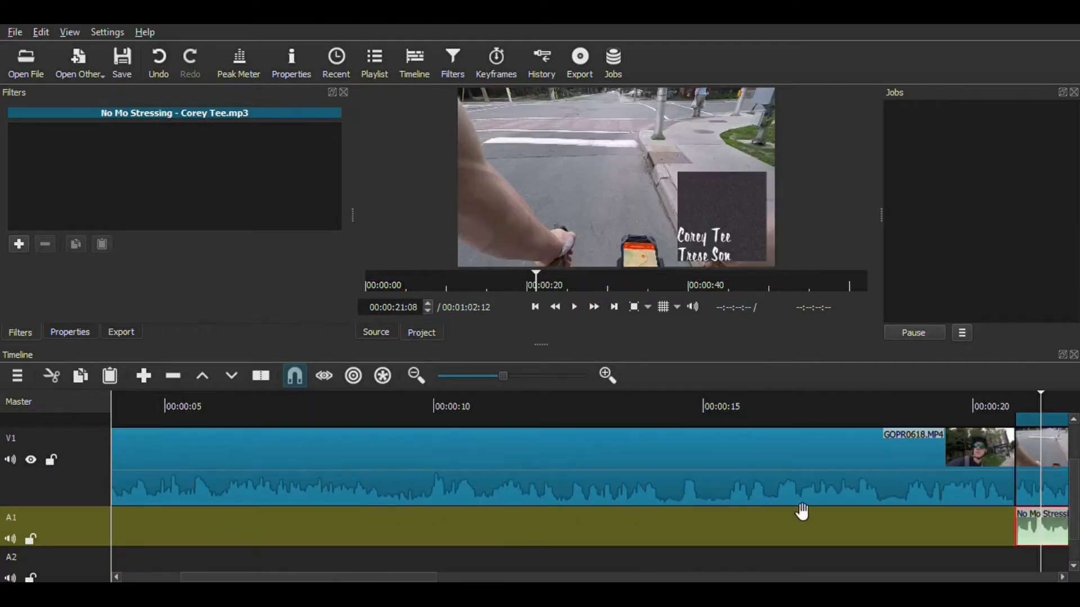
click(788, 401)
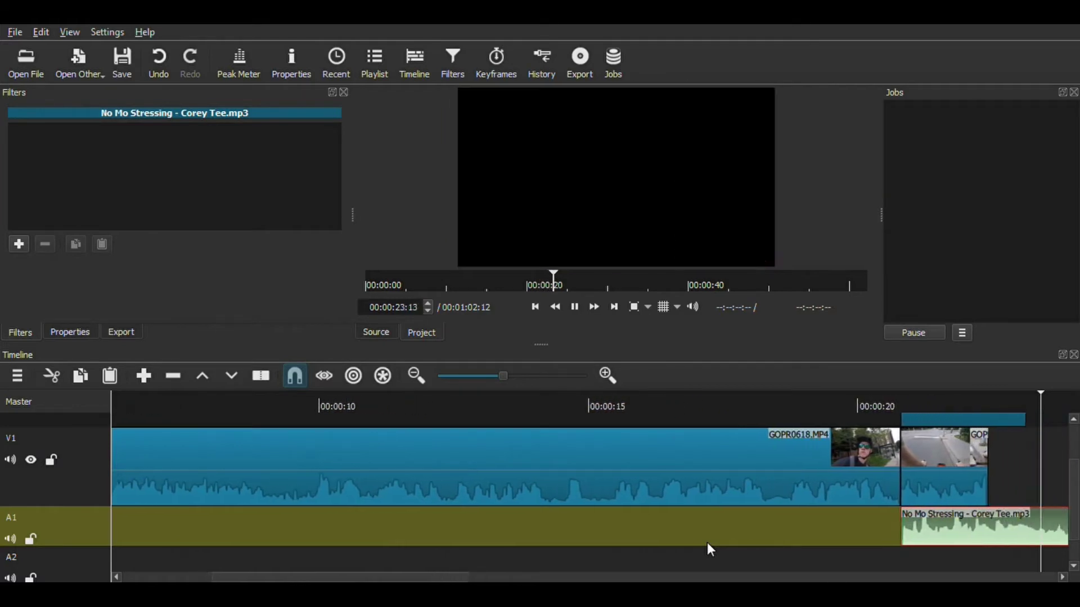
- Place GOPR0621.MP4 on the top track after the mid.mkv clips, around 1:09
key(space)
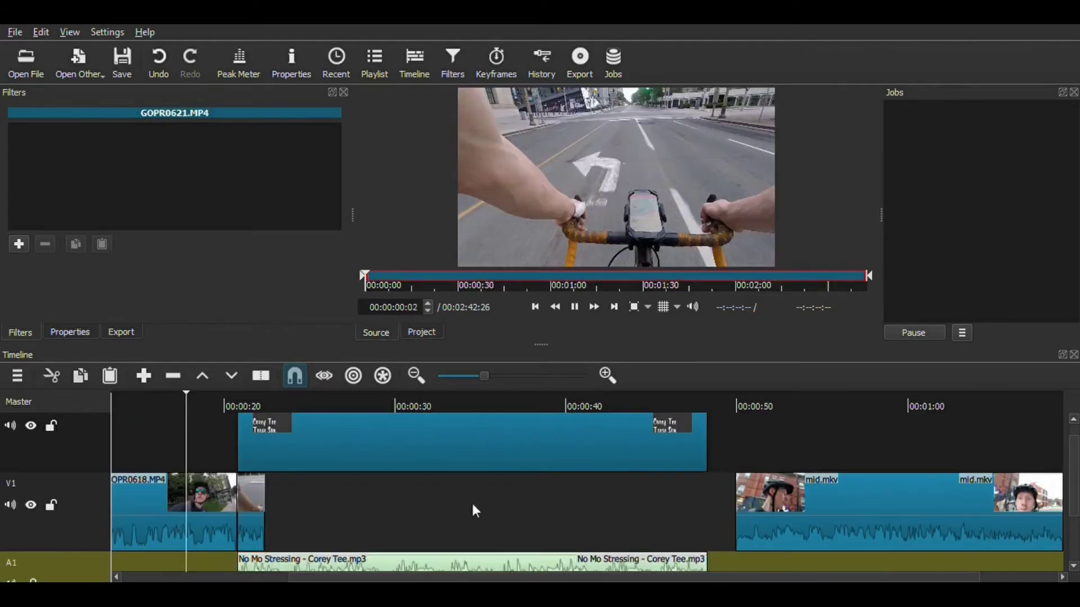
drag(475, 511, 716, 453)
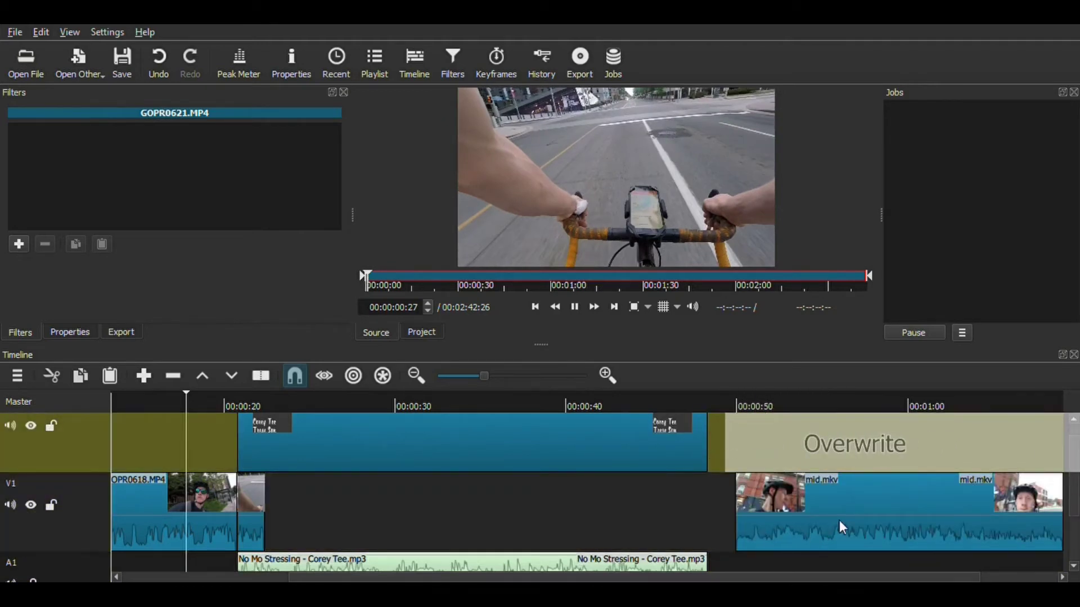
drag(841, 527, 842, 527)
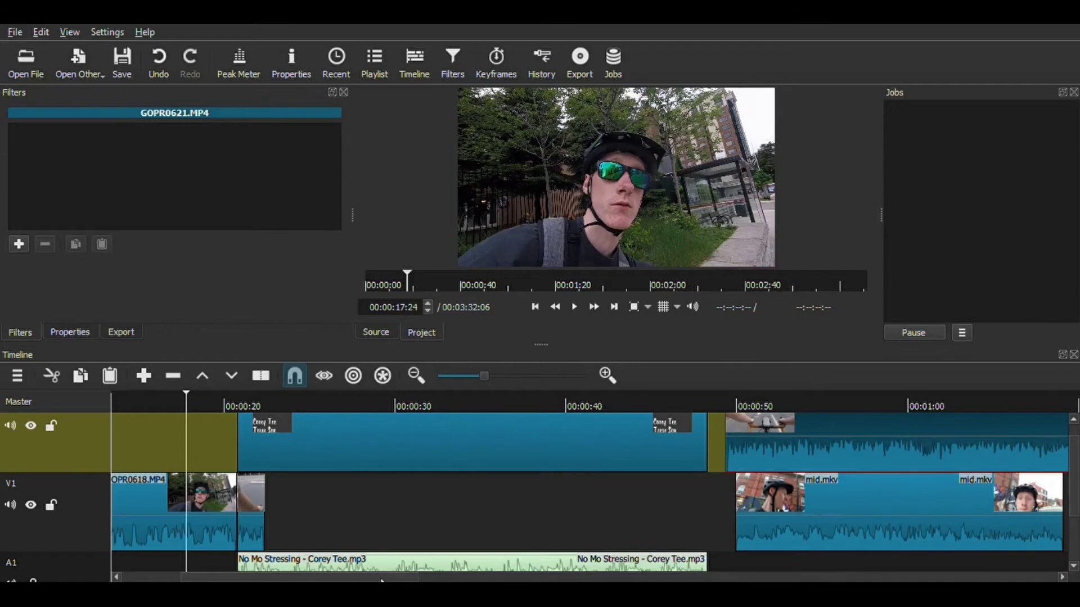
scroll(383, 581, right, 5)
click(352, 529)
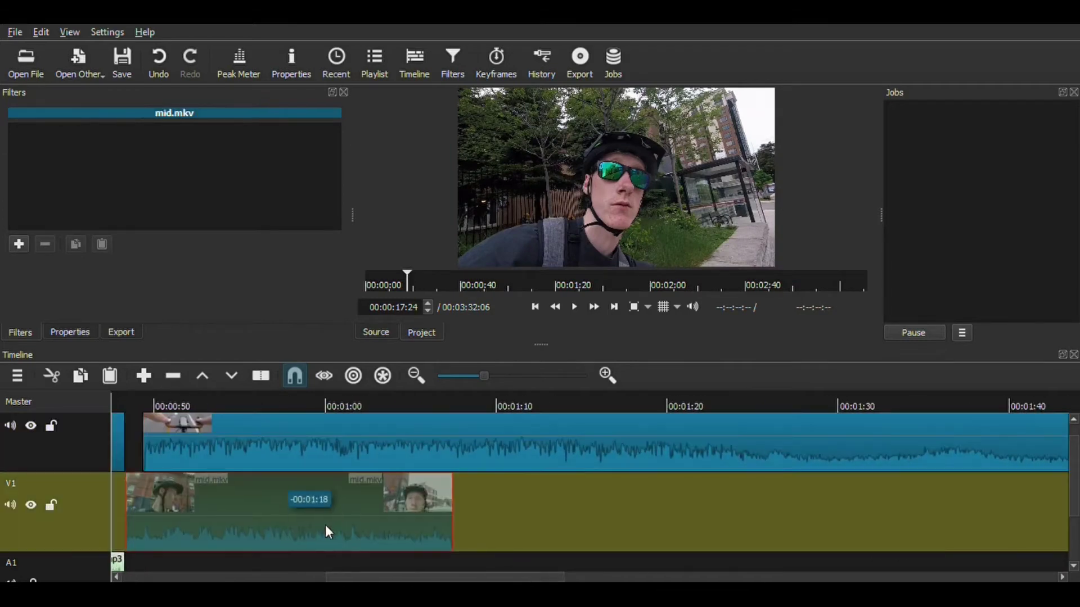
click(434, 406)
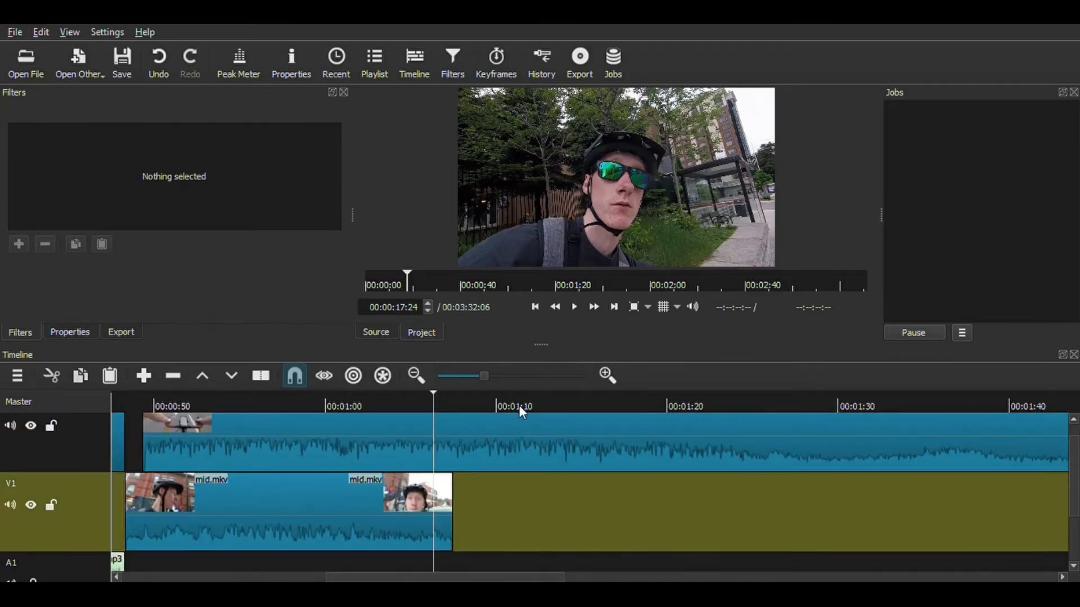
click(555, 407)
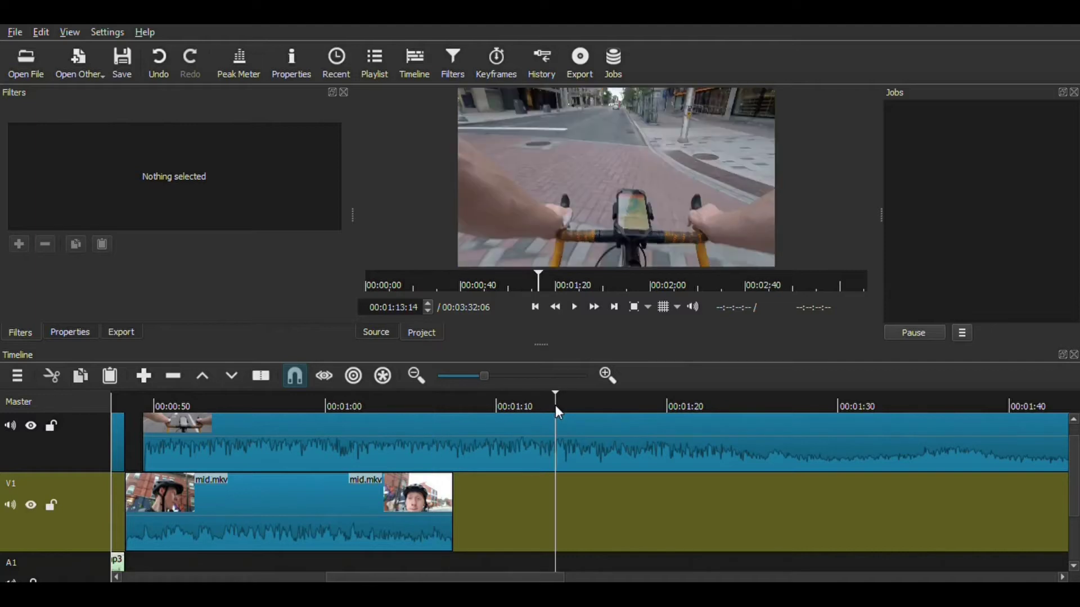
click(495, 400)
drag(398, 445, 653, 437)
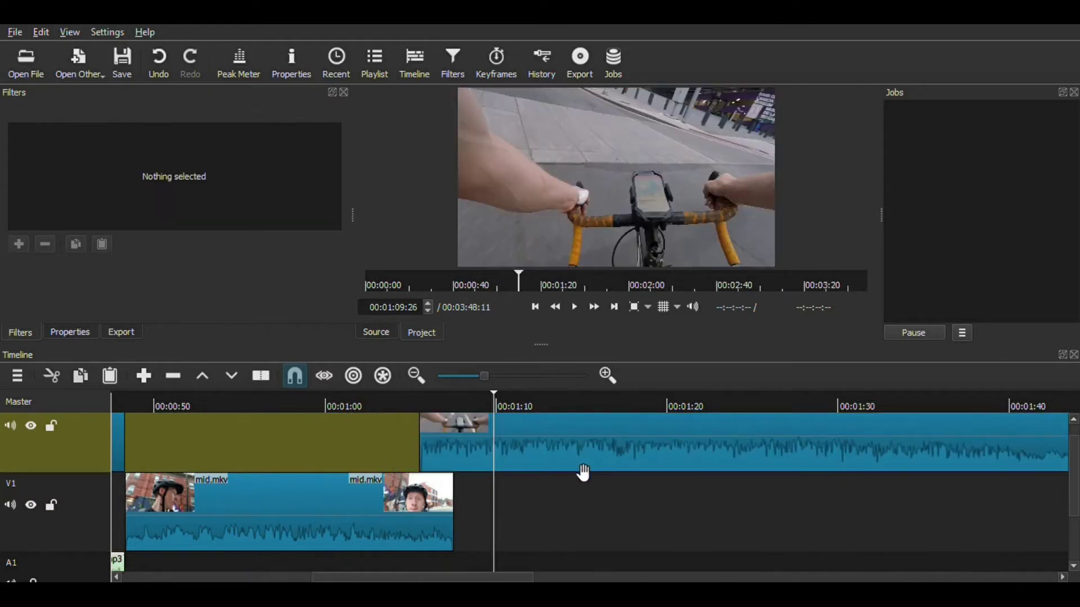
- Cut off the ride clip's first few seconds and play back the cut
key(space)
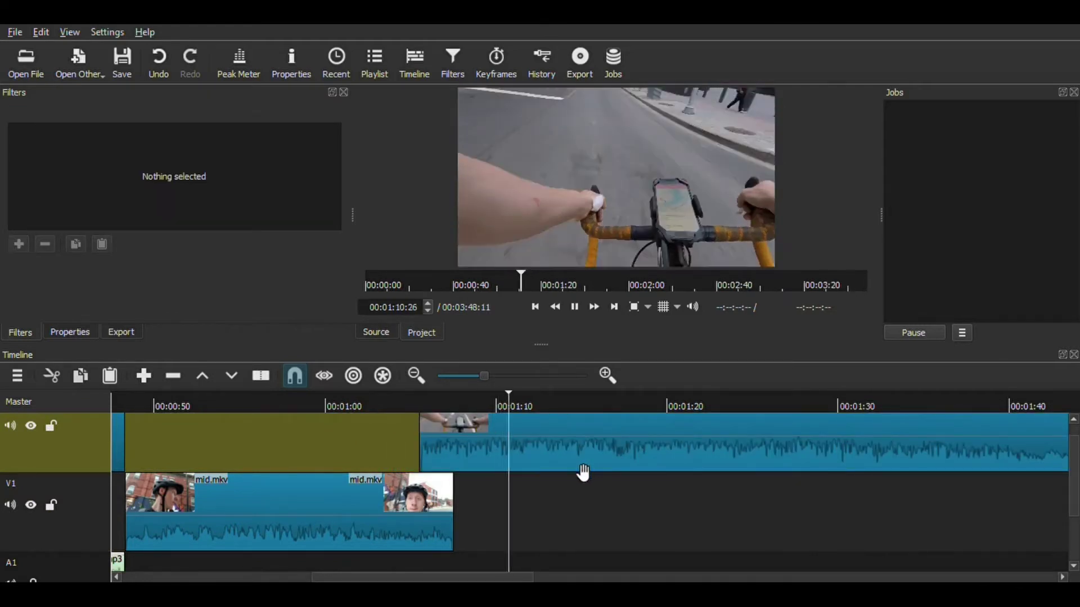
click(480, 396)
click(262, 376)
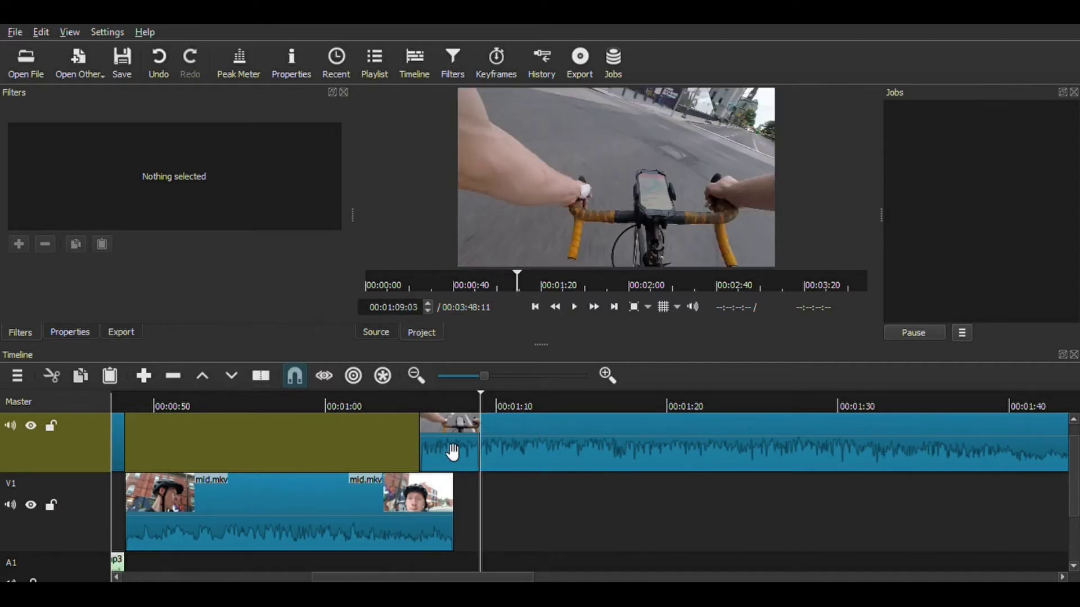
key(z)
key(space)
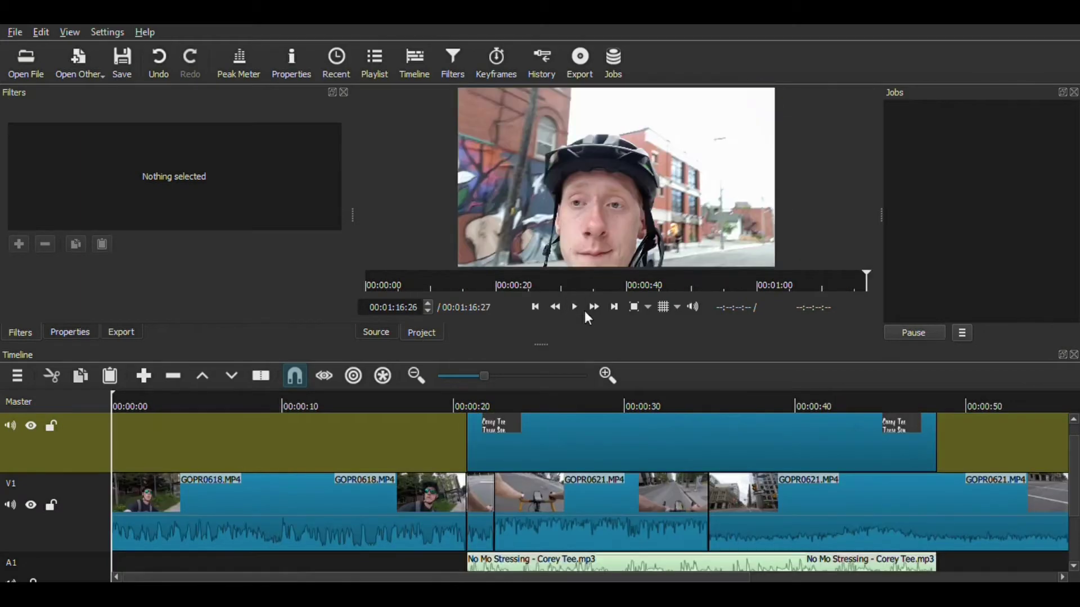
- Play the full edit from the beginning
click(577, 307)
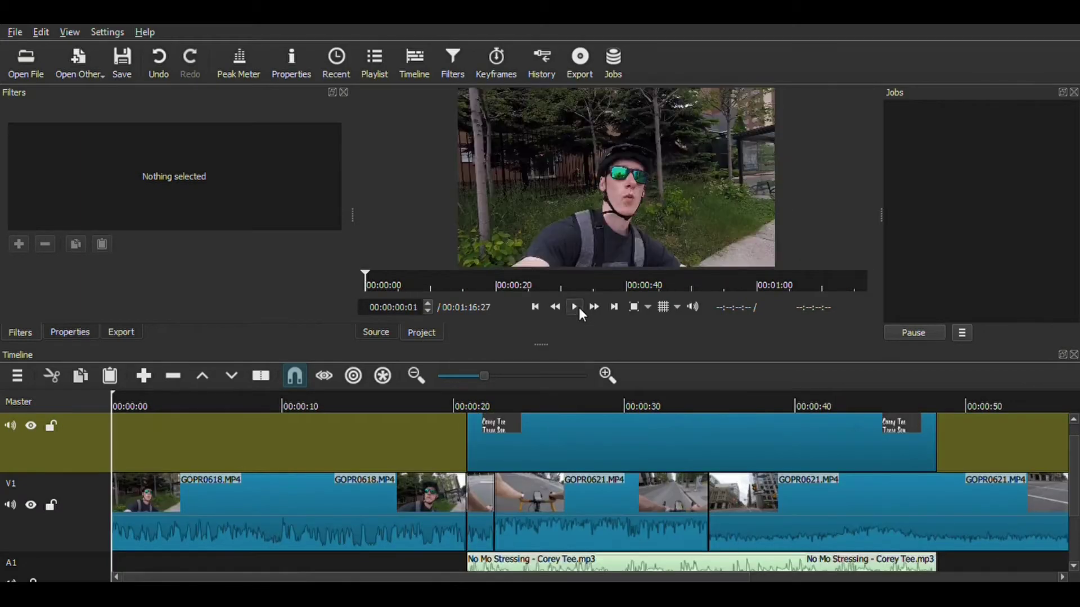